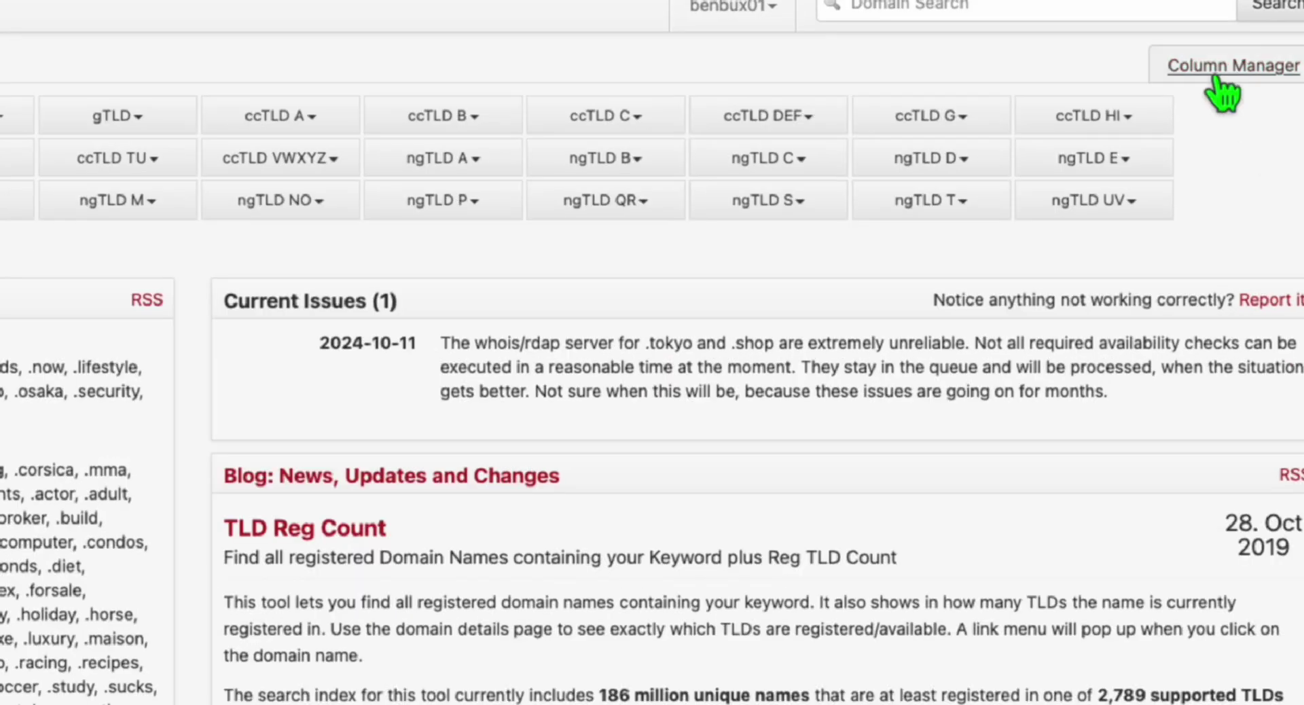
Open the Column Manager to review the nine chosen domain-list columns, including the SEMRush organic metrics.
click(1217, 76)
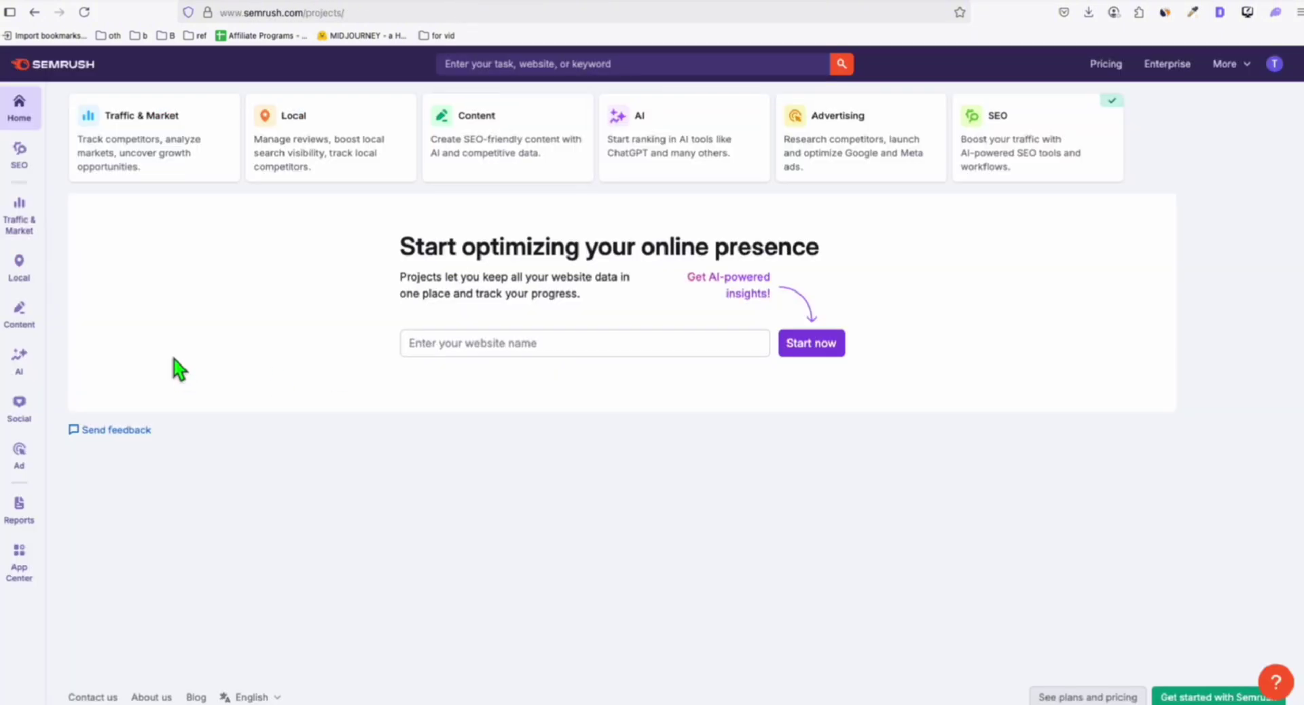
mouse_move(31, 244)
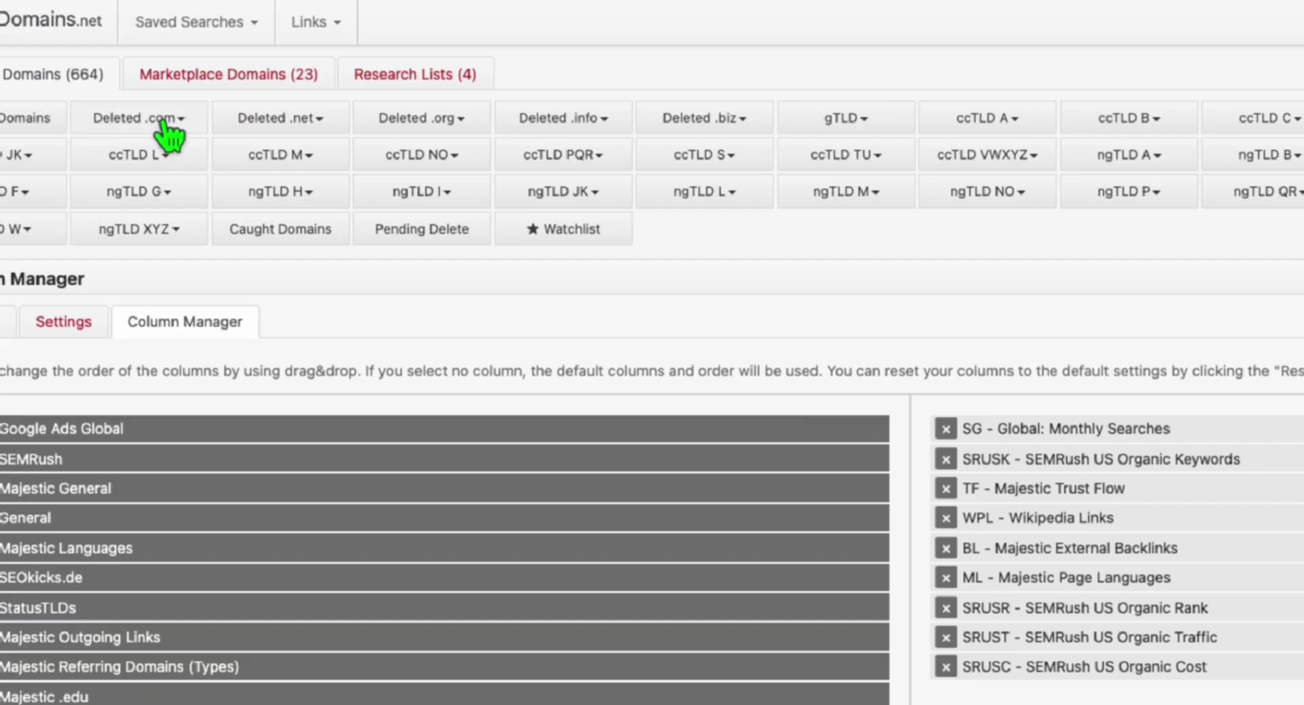
Load the Deleted .com archive for June 2025, about 1,630,447 domains with columns SG through SRUSC.
click(162, 131)
mouse_move(179, 186)
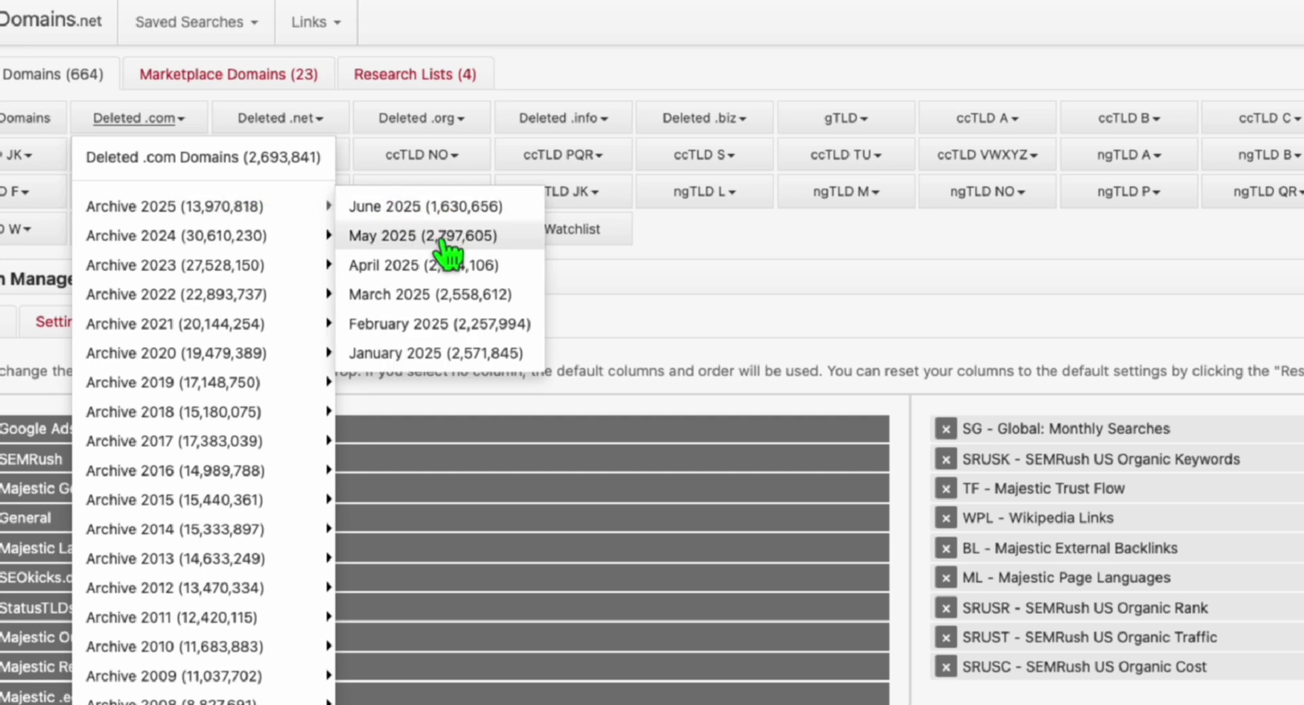
click(401, 210)
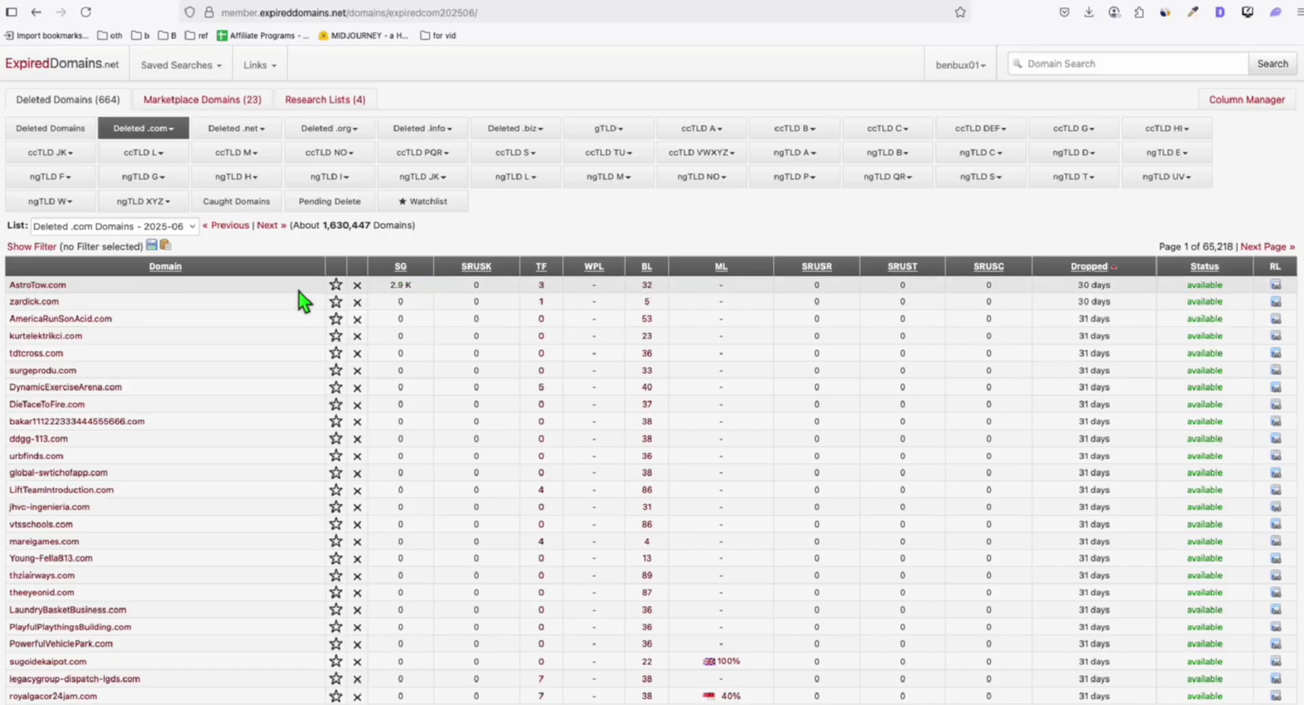
mouse_move(897, 276)
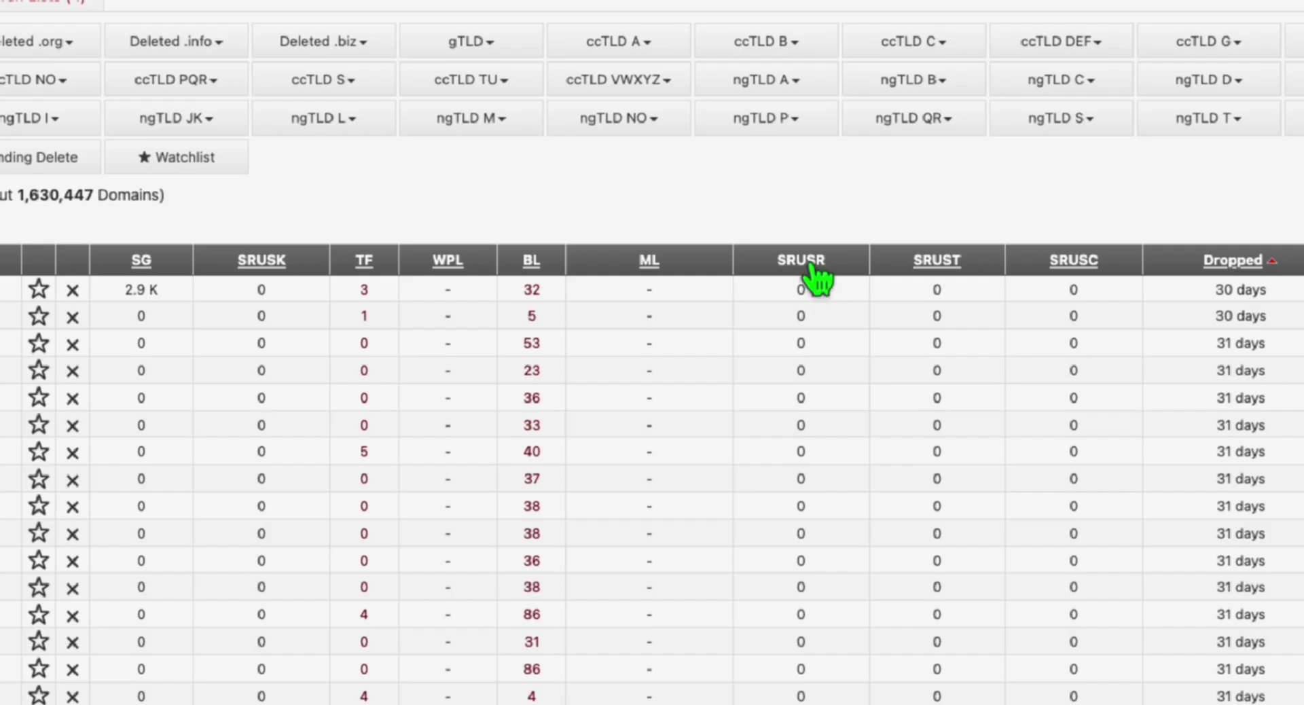
mouse_move(826, 275)
mouse_move(938, 268)
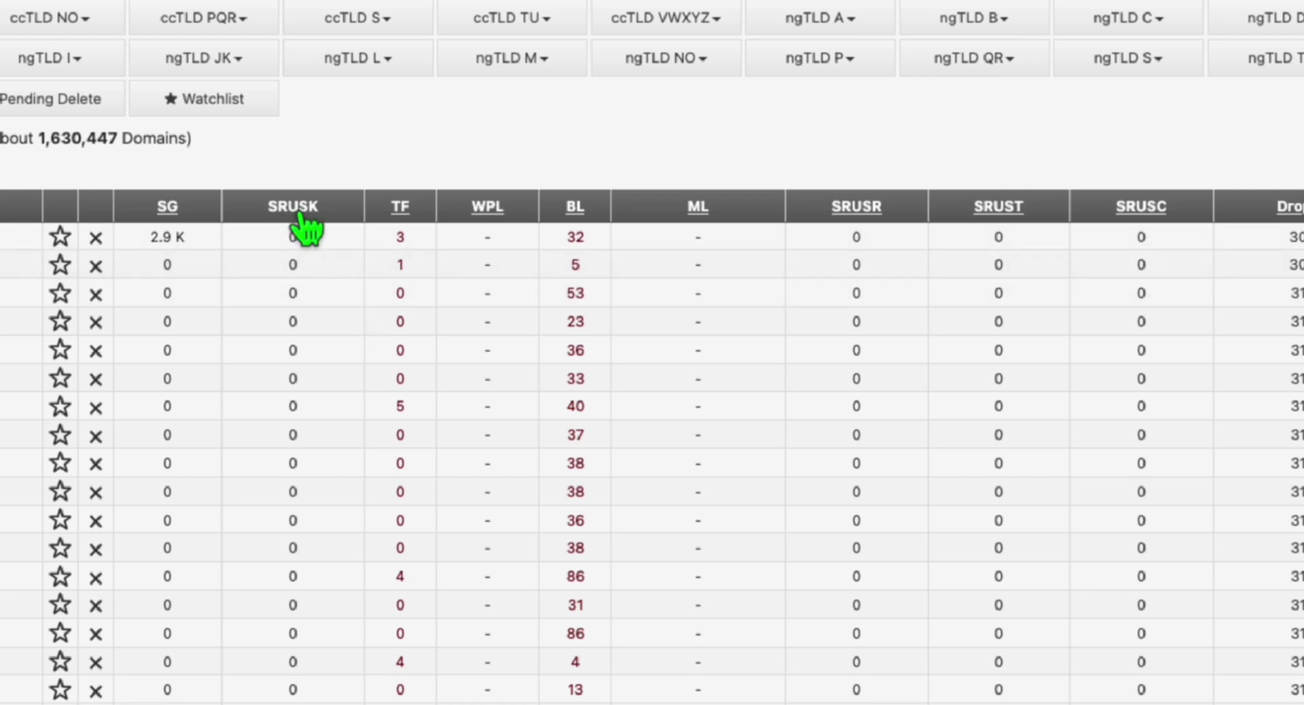
Sort by SRUSK, highest first, and select the top domain LottoTodayResults.com with 211 keywords.
mouse_move(300, 212)
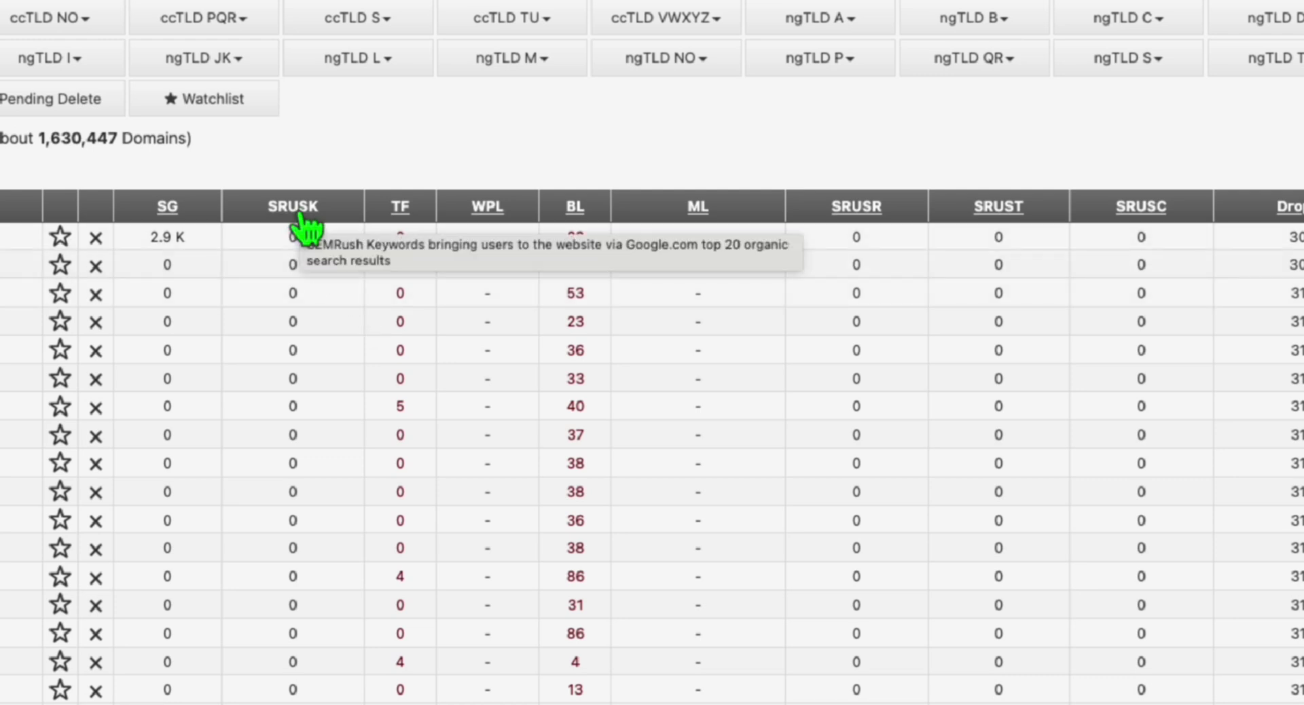
click(300, 212)
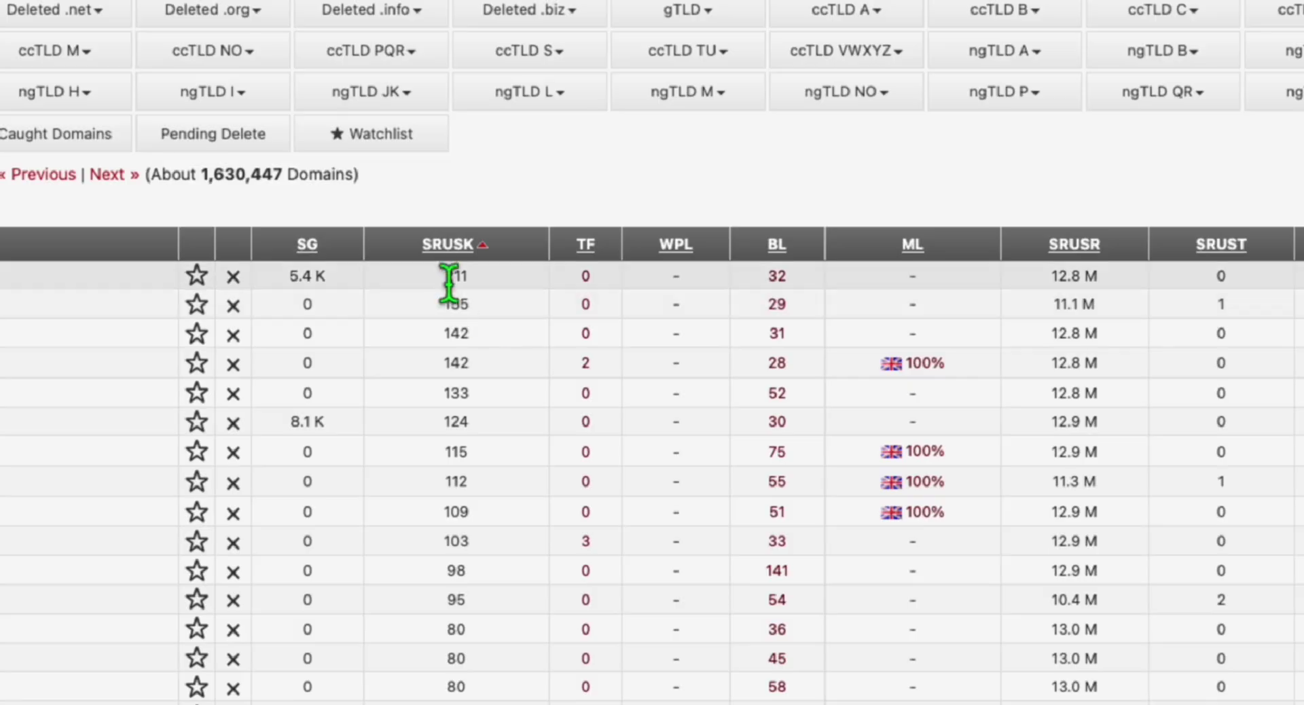
double_click(471, 285)
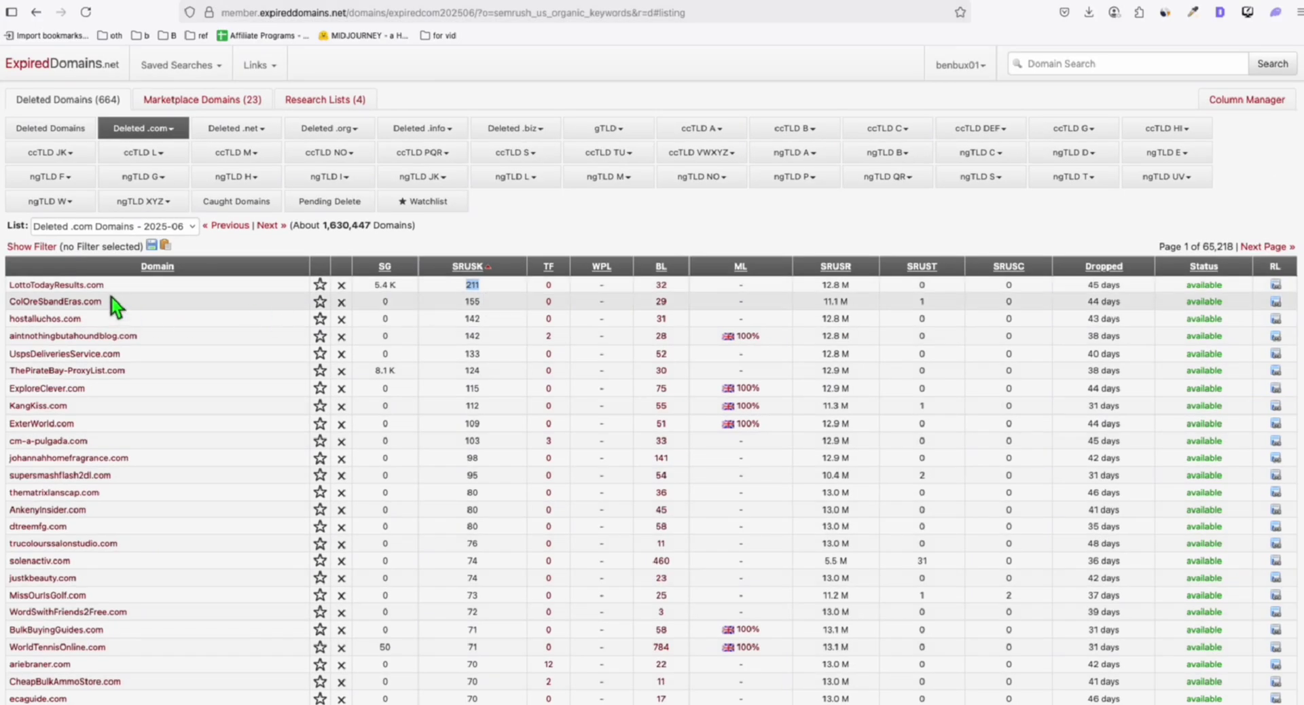
drag(108, 285, 16, 291)
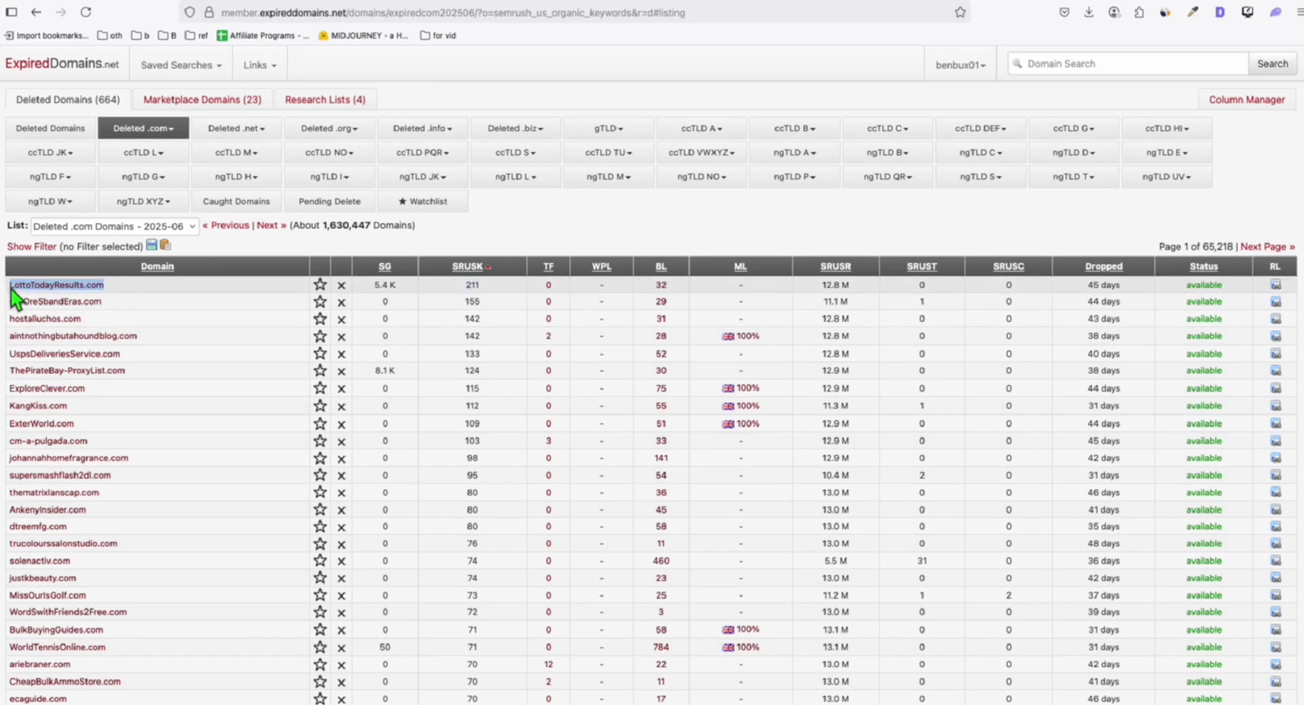
Run a SEMrush Domain Overview for lottotodayresults.com and open its 80 US organic keyword positions.
click(501, 7)
mouse_move(33, 234)
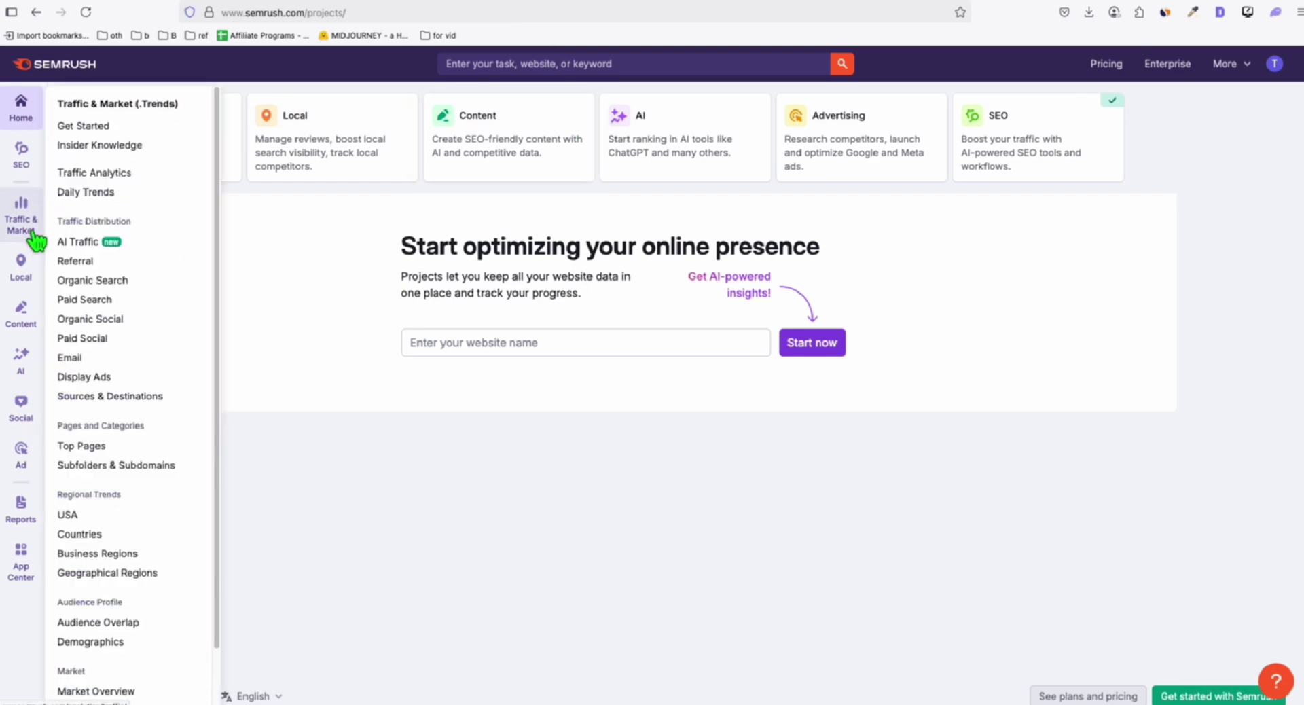
mouse_move(23, 163)
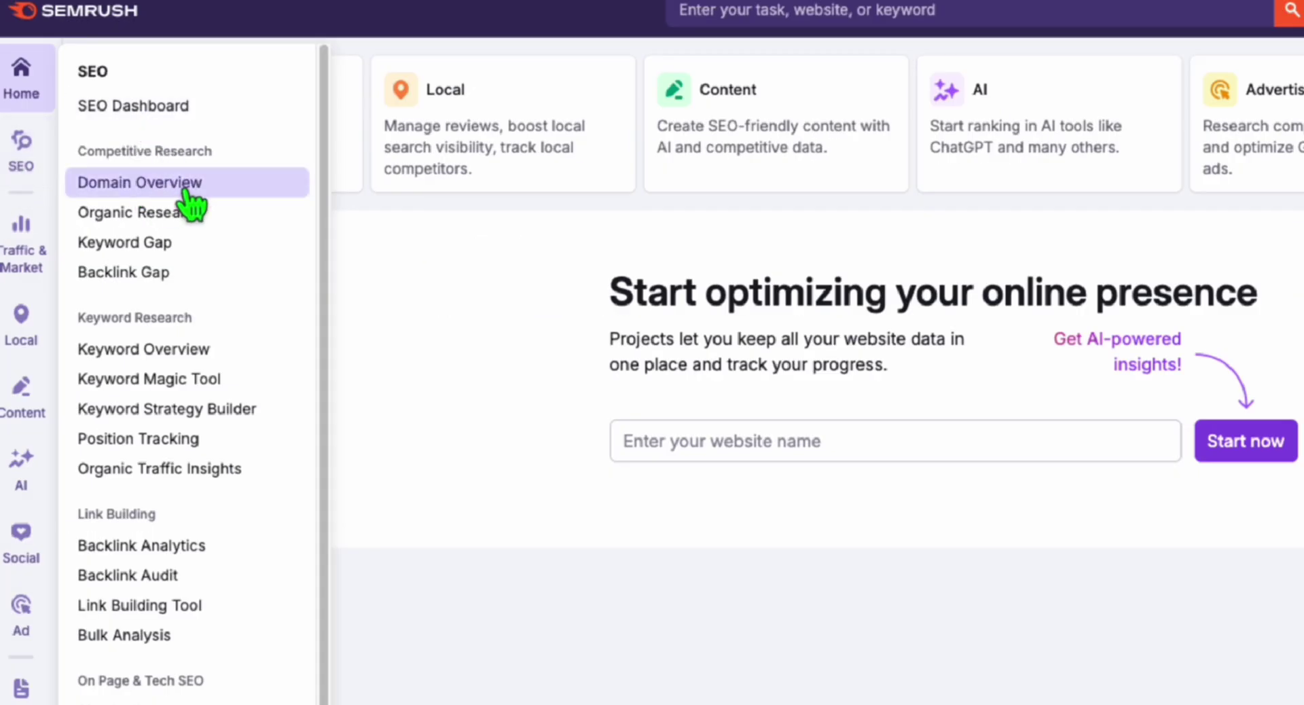
click(245, 193)
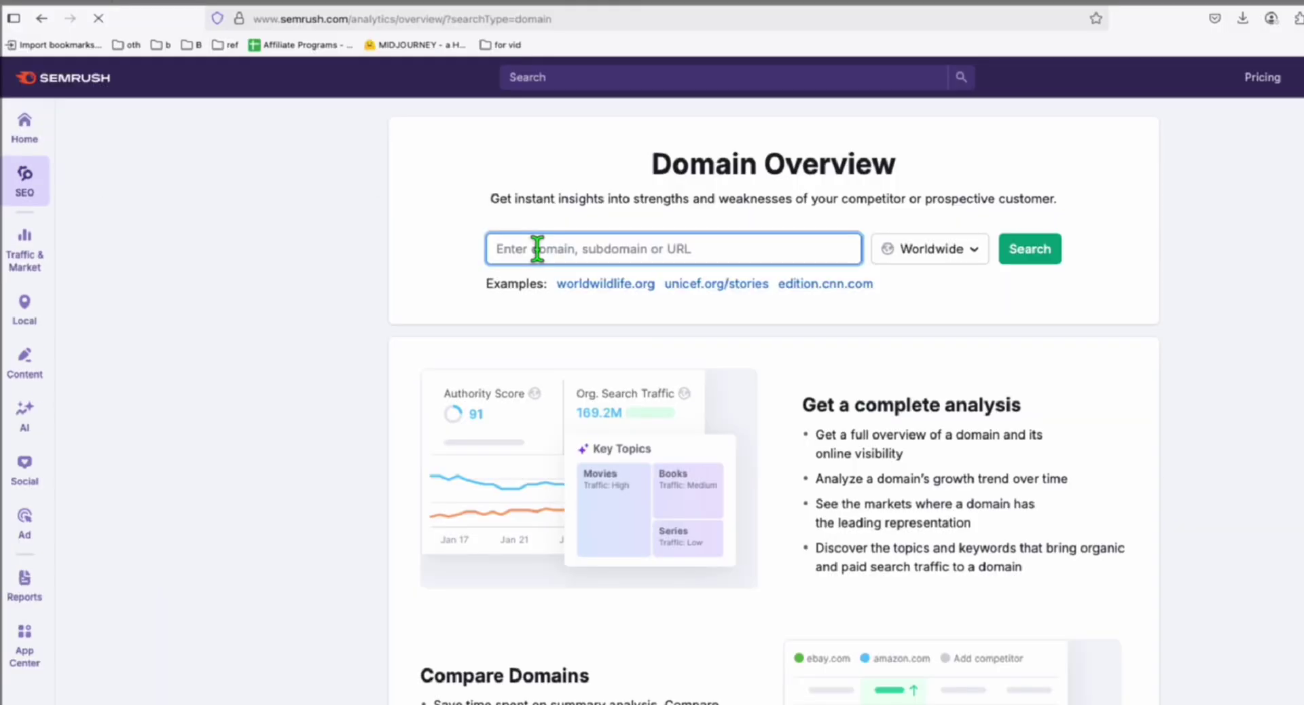
text(LottoTodayResults.com)
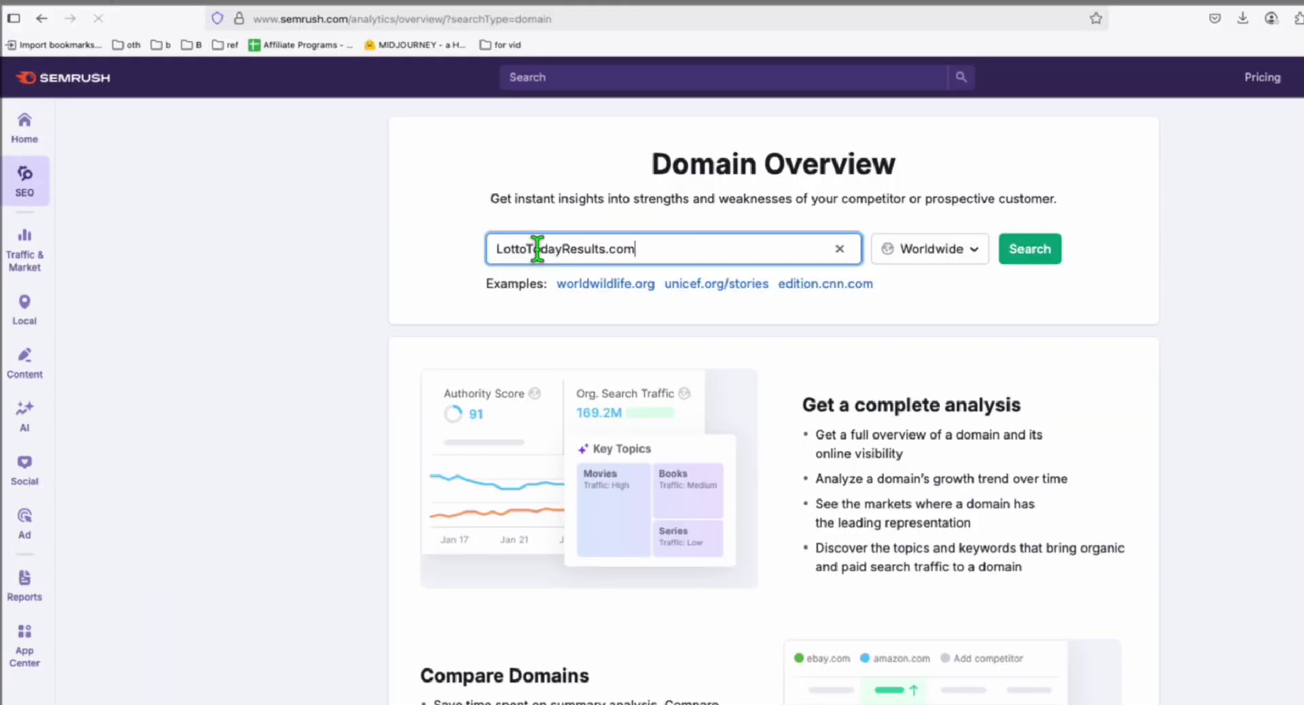
click(1036, 254)
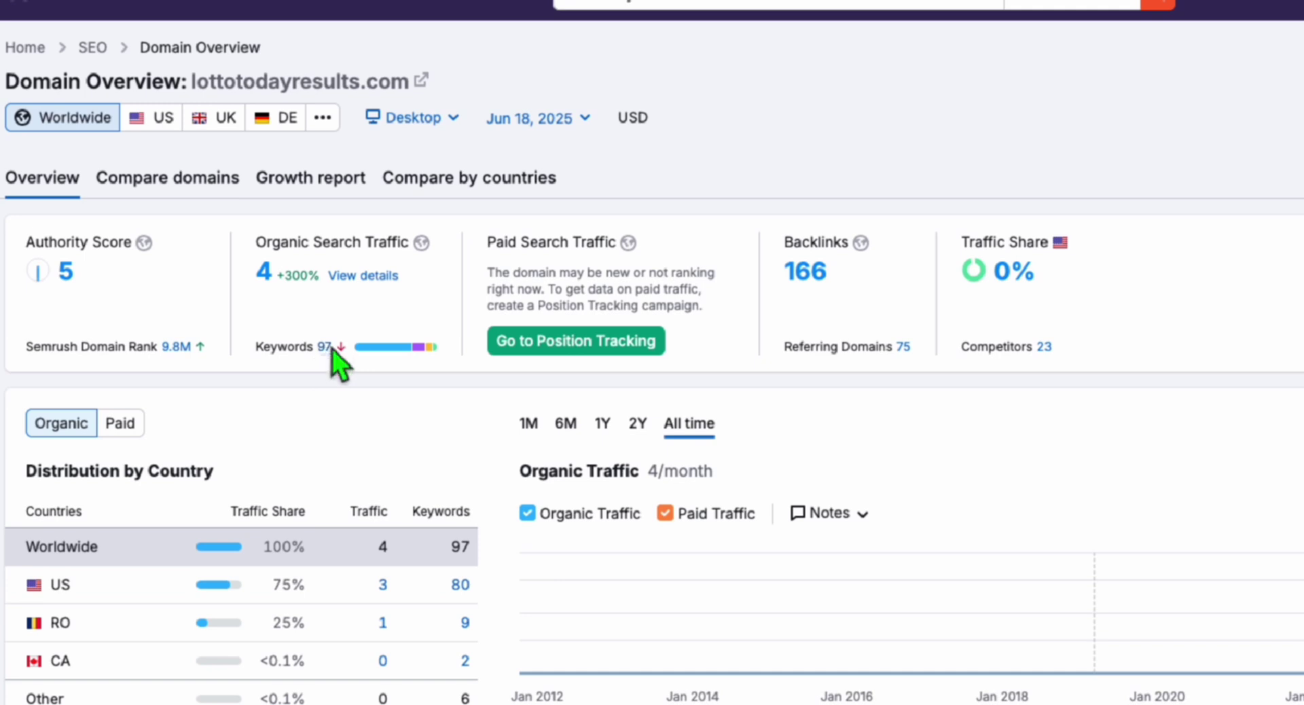
mouse_move(332, 264)
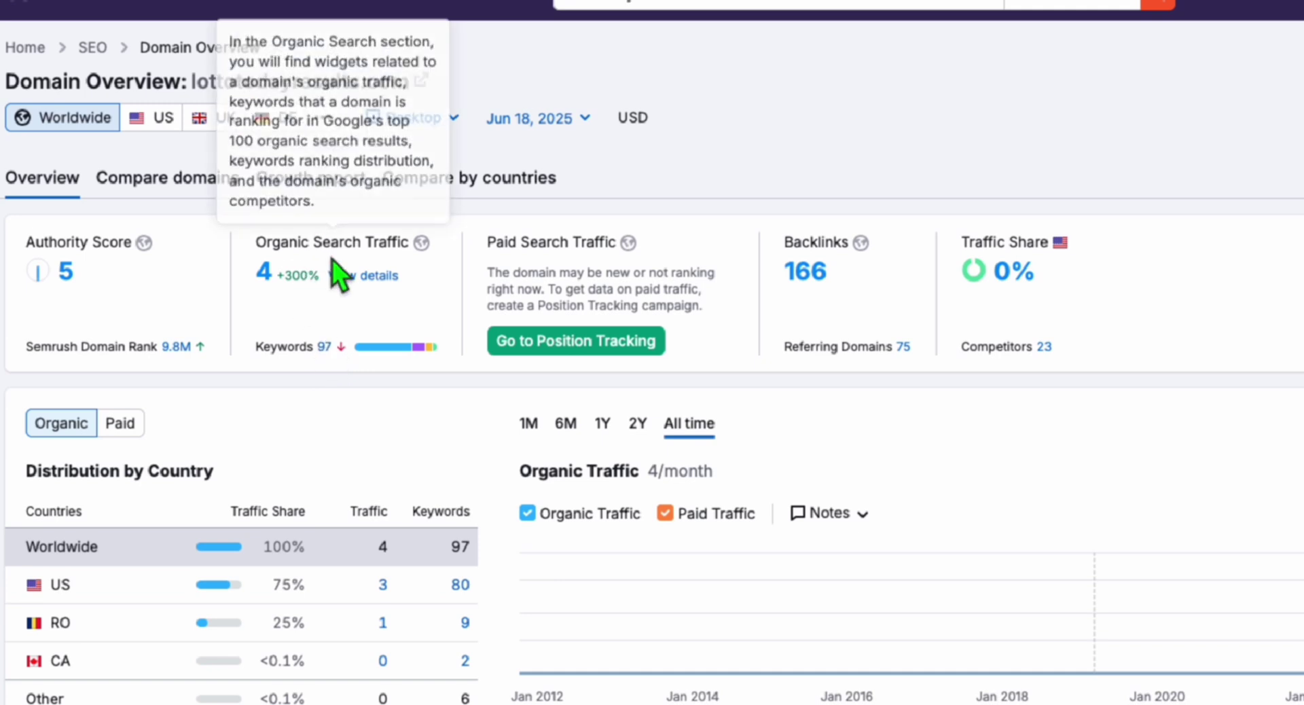
click(322, 347)
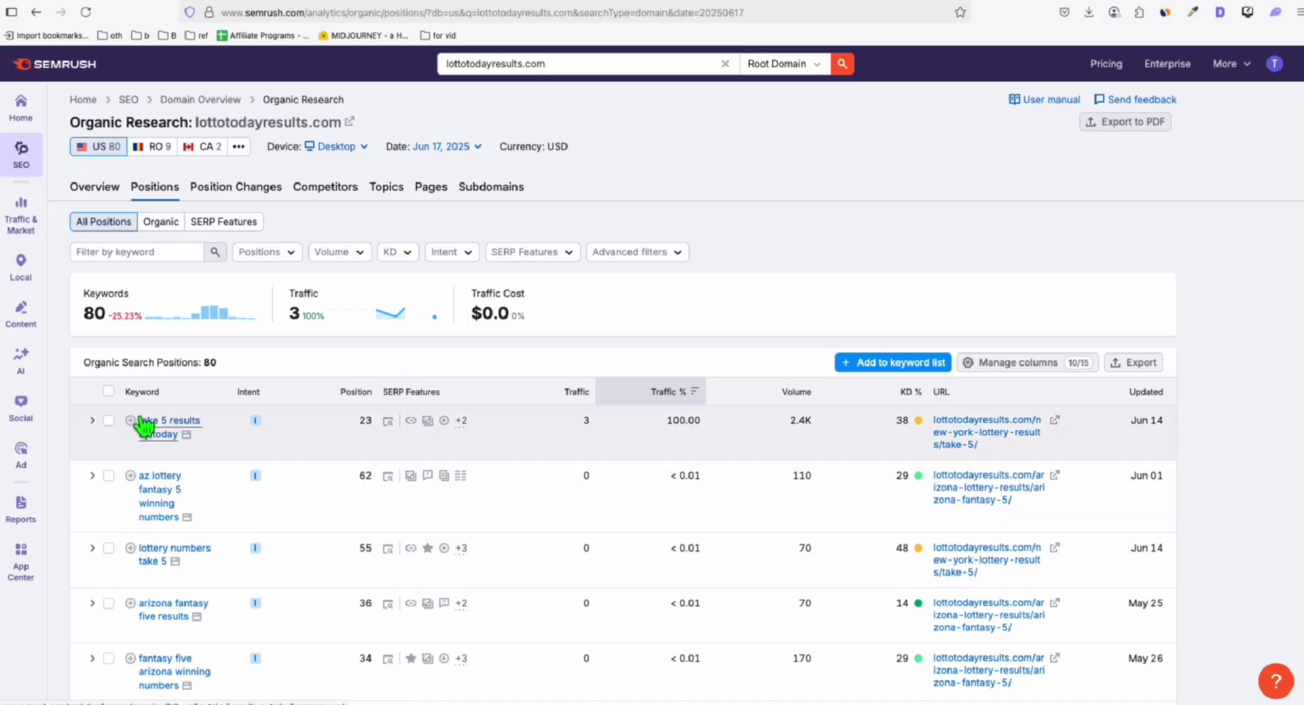
scroll(207, 516, down, 1)
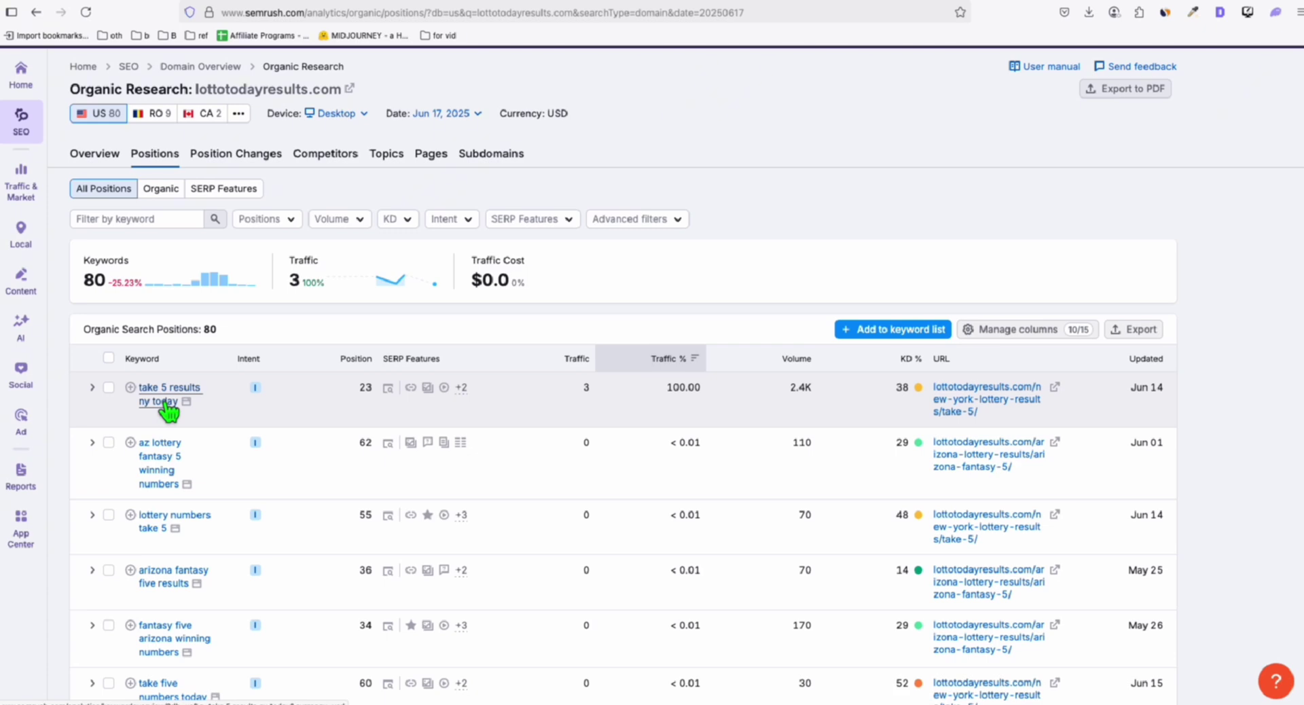
scroll(169, 408, down, 1)
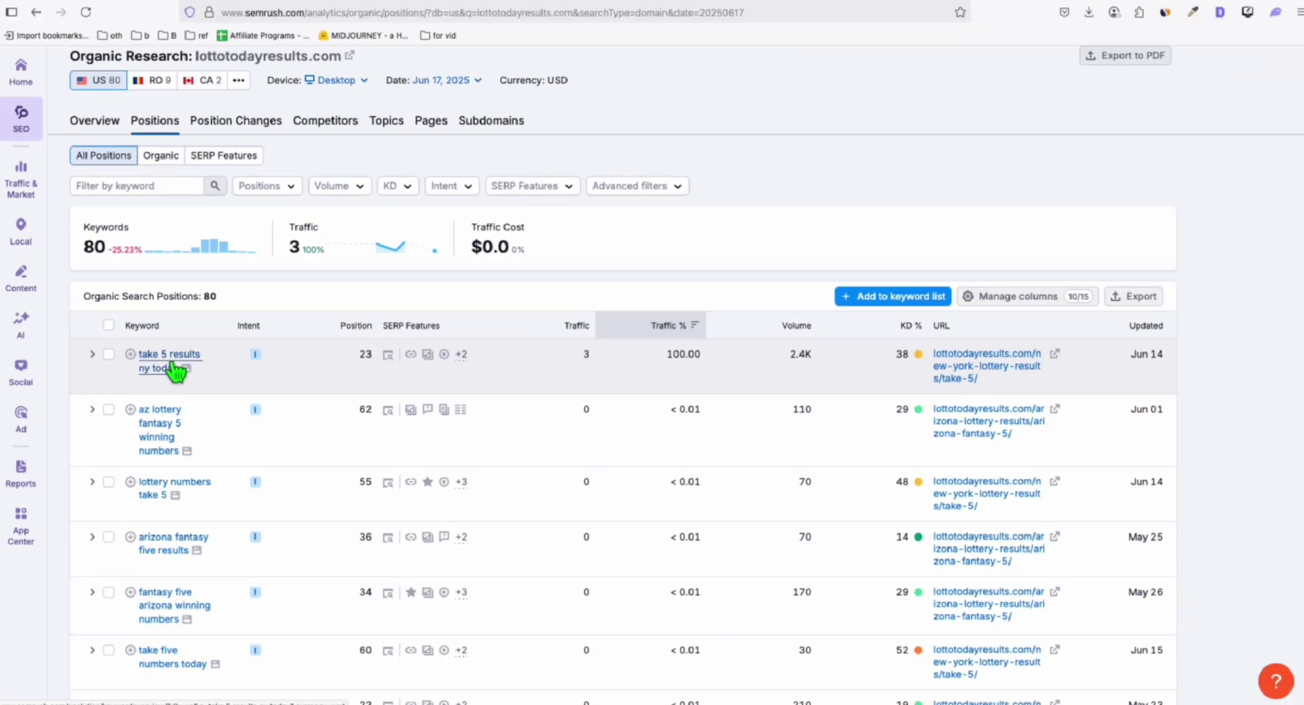
click(176, 370)
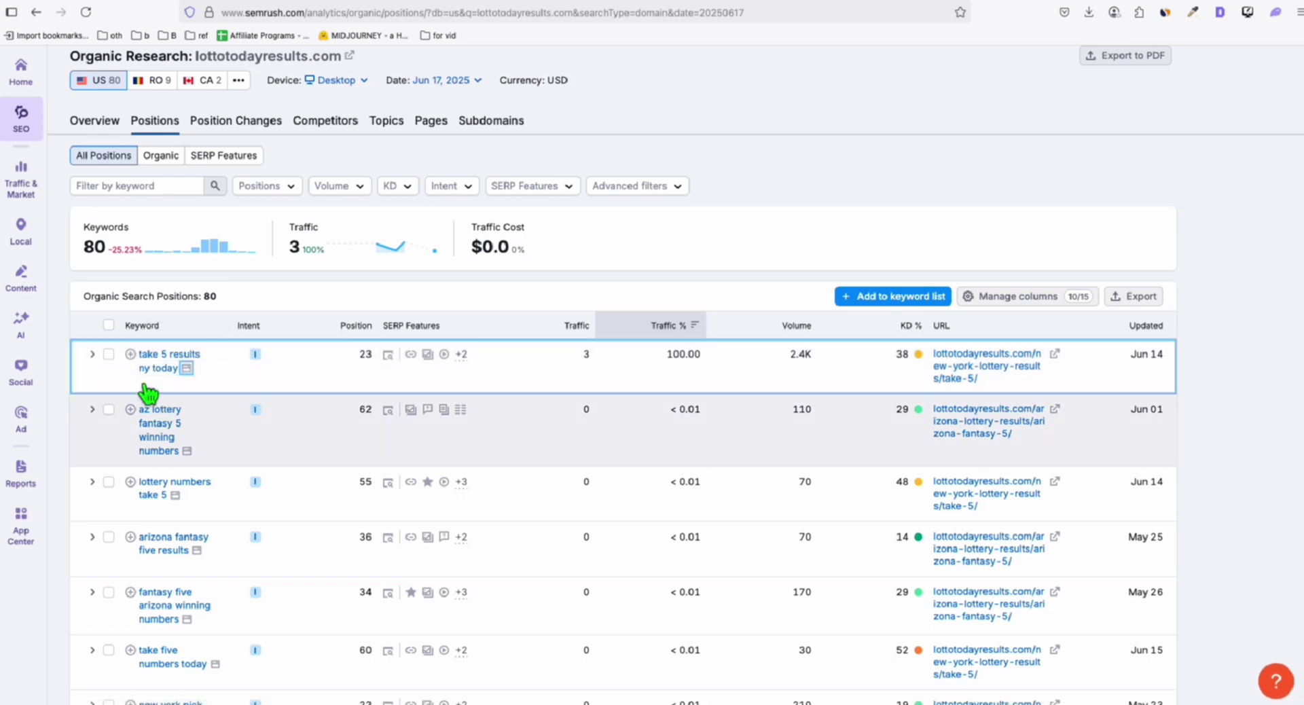
scroll(169, 390, down, 1)
scroll(167, 441, down, 3)
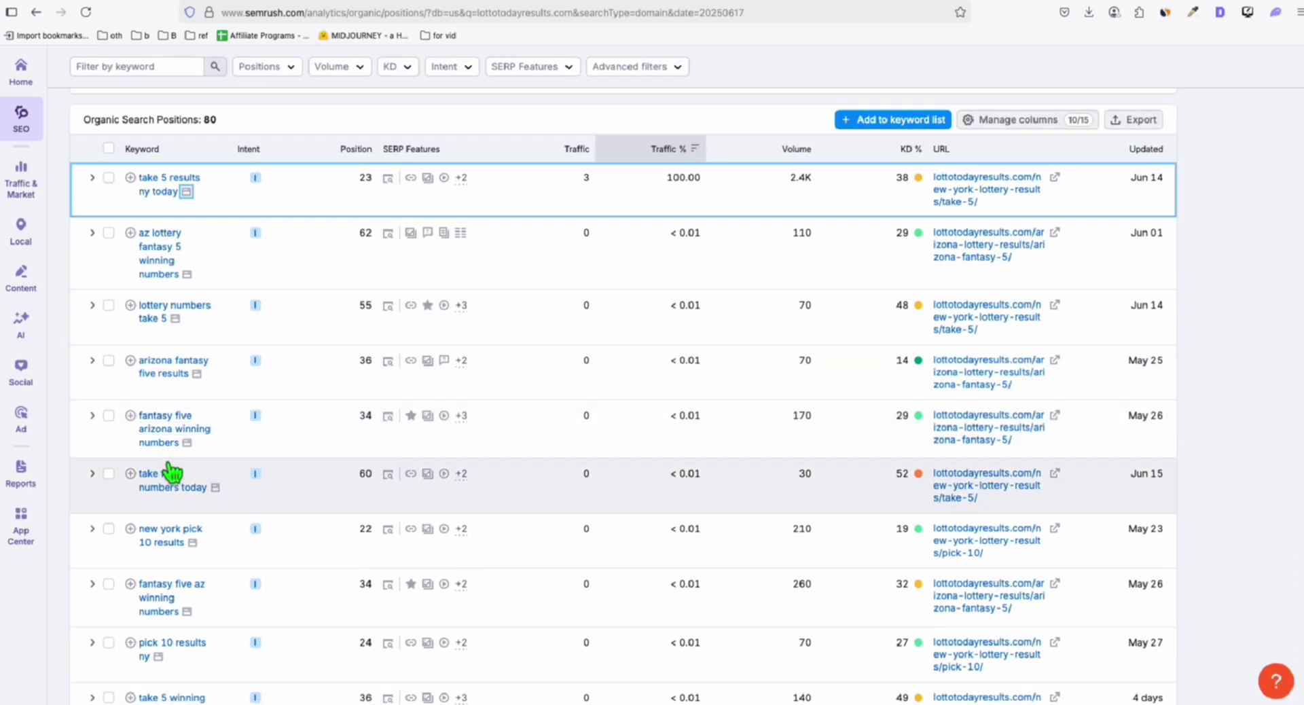
scroll(169, 469, up, 5)
drag(196, 124, 345, 132)
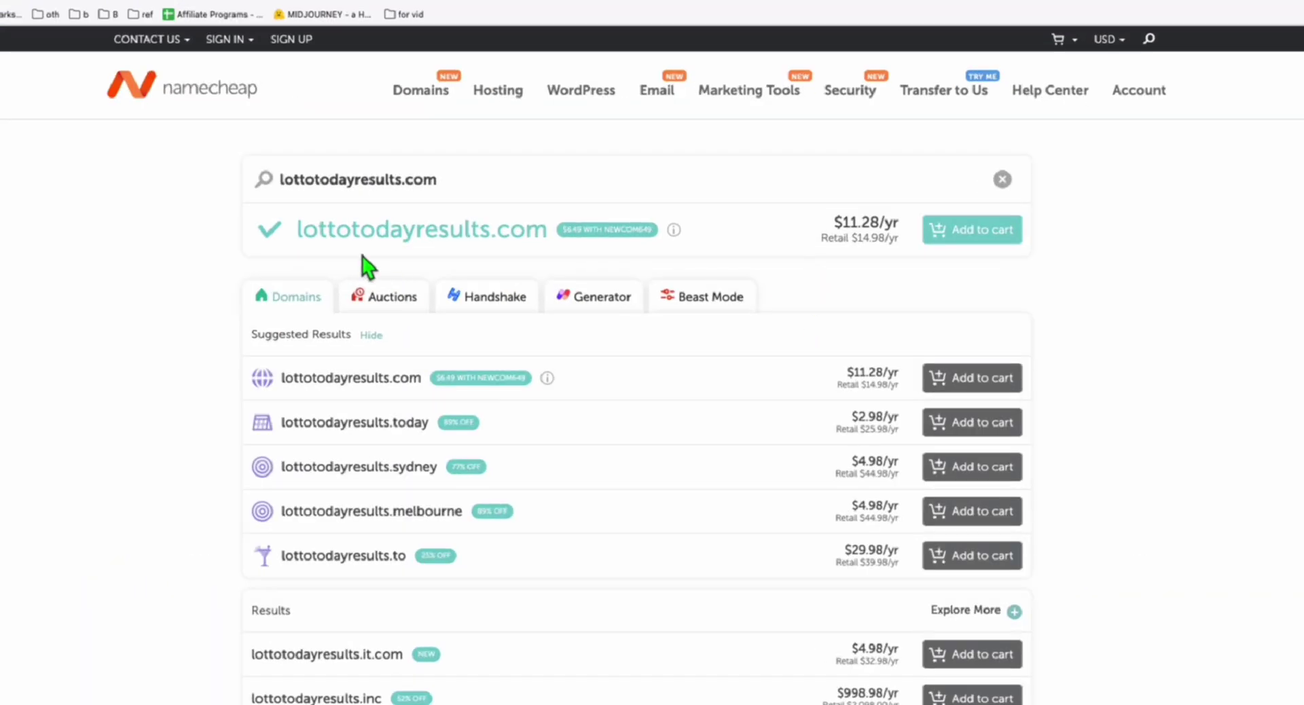
Highlight the available lottotodayresults.com result in Namecheap, priced at $11.28/yr.
drag(299, 231, 534, 245)
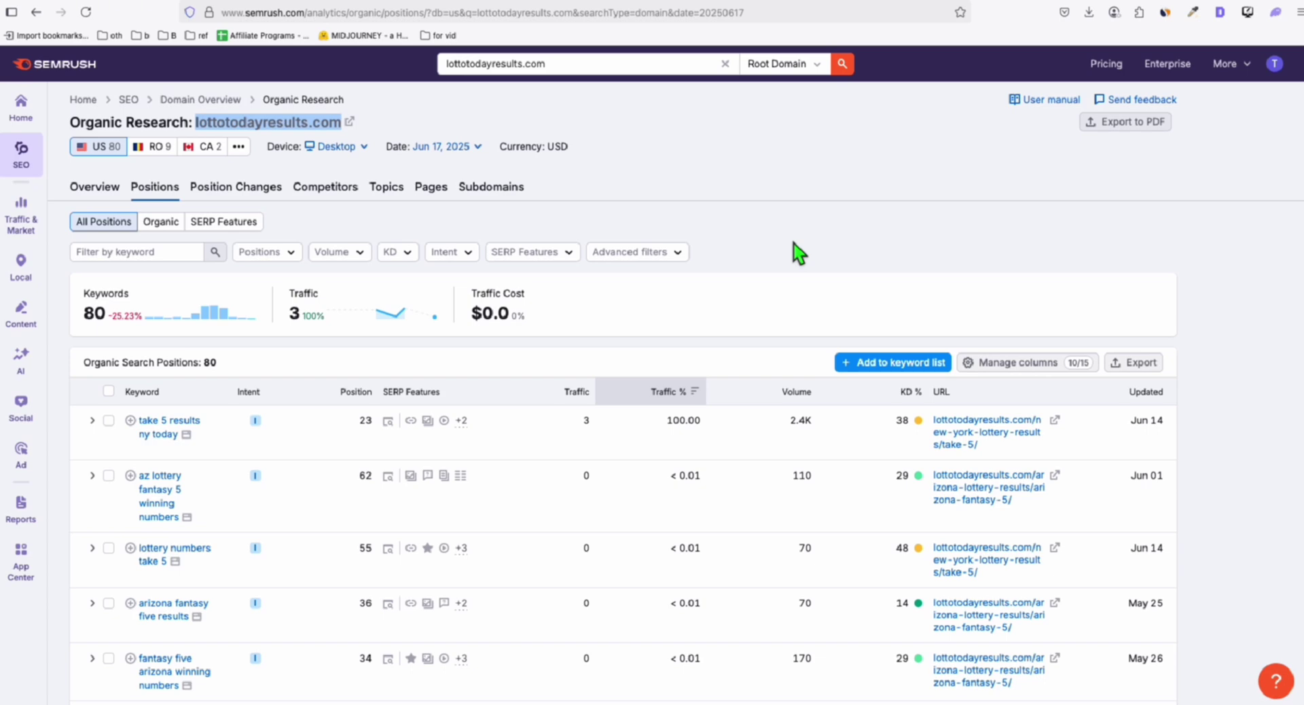
Scroll through the lottery keywords lottotodayresults.com ranks for in Organic Research.
scroll(213, 452, down, 5)
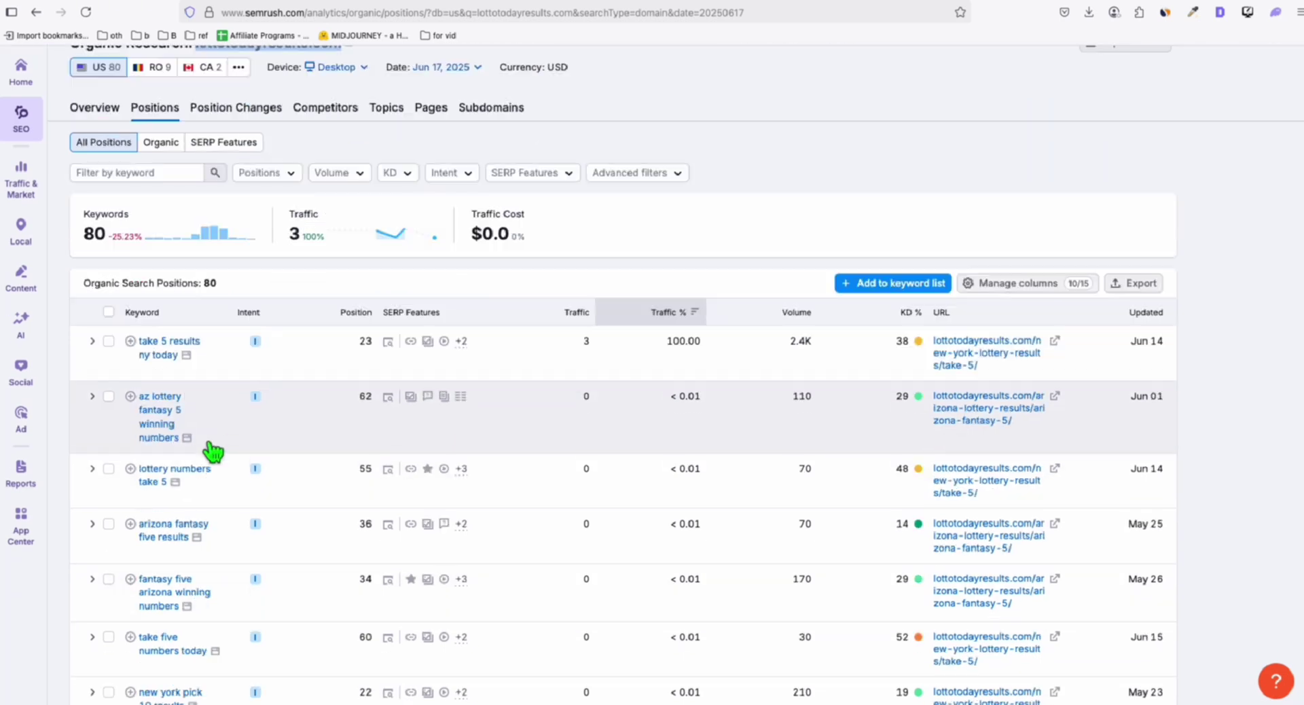
scroll(211, 340, up, 4)
scroll(166, 466, down, 7)
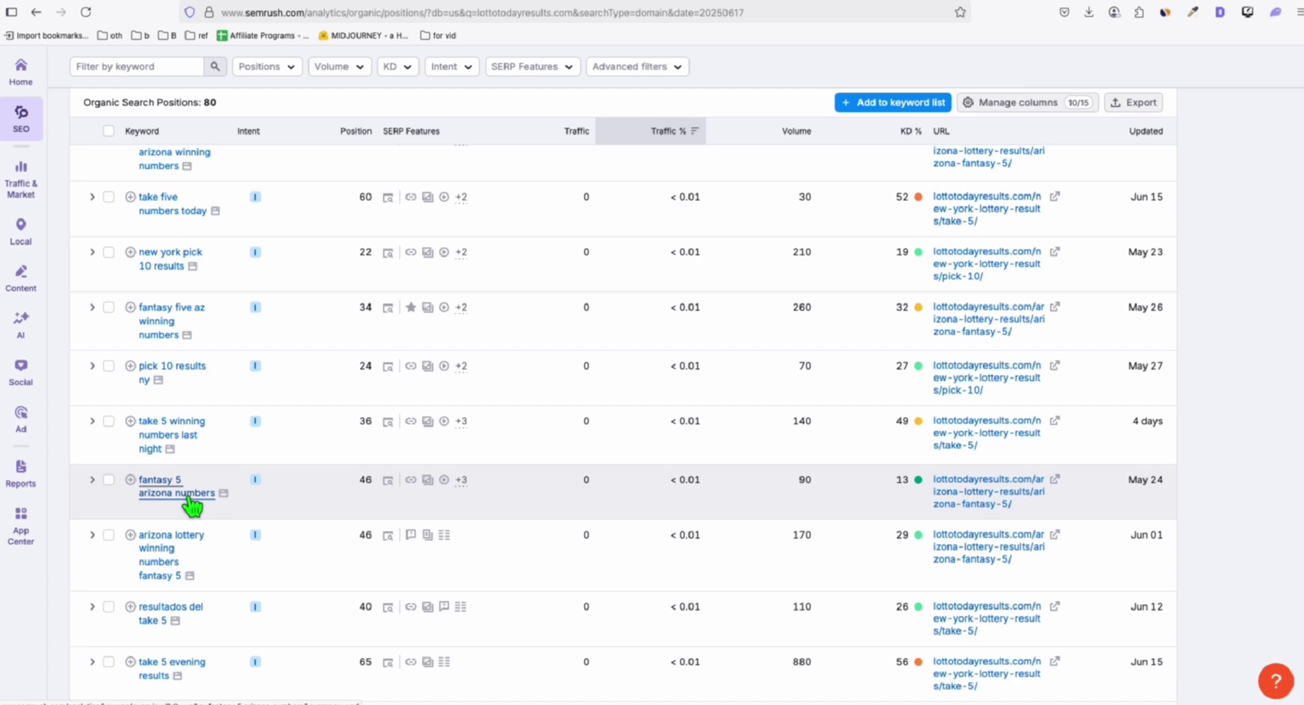
scroll(193, 504, up, 7)
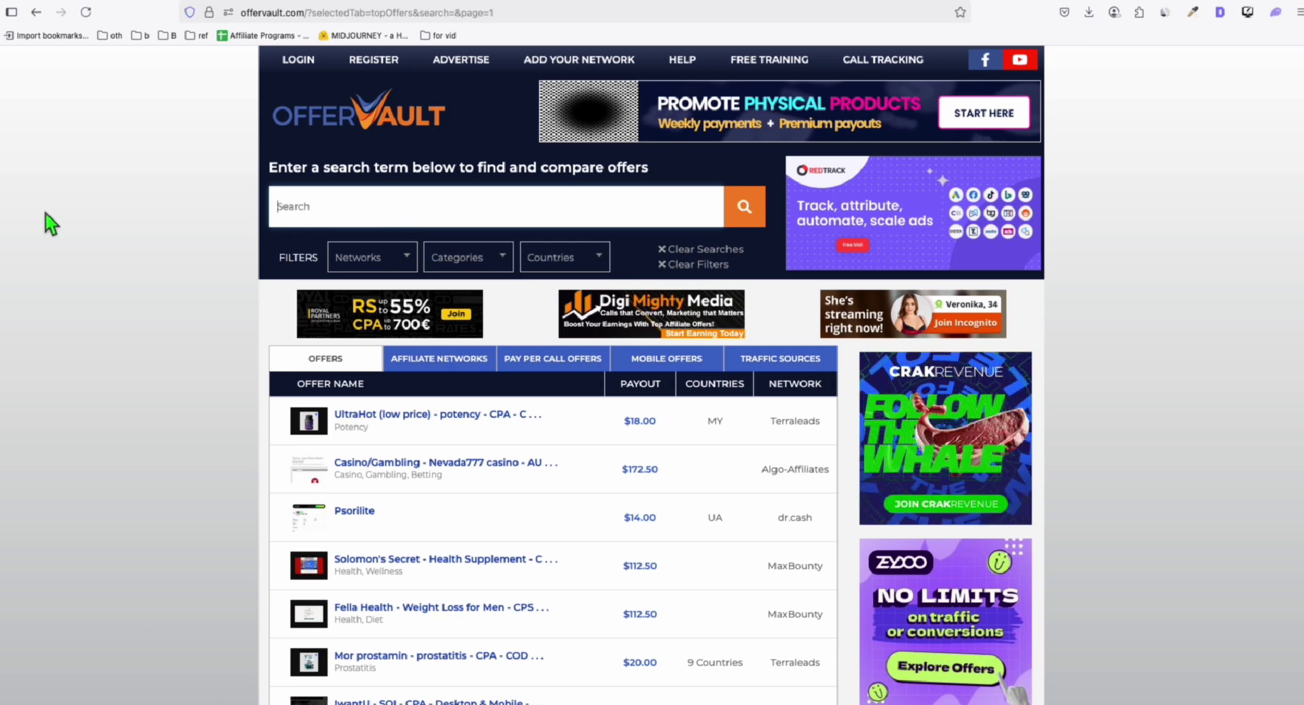
Search OfferVault for 'lotto' offers and scan the results, such as Lotto Champ paying $115.00.
text(to)
key(Return)
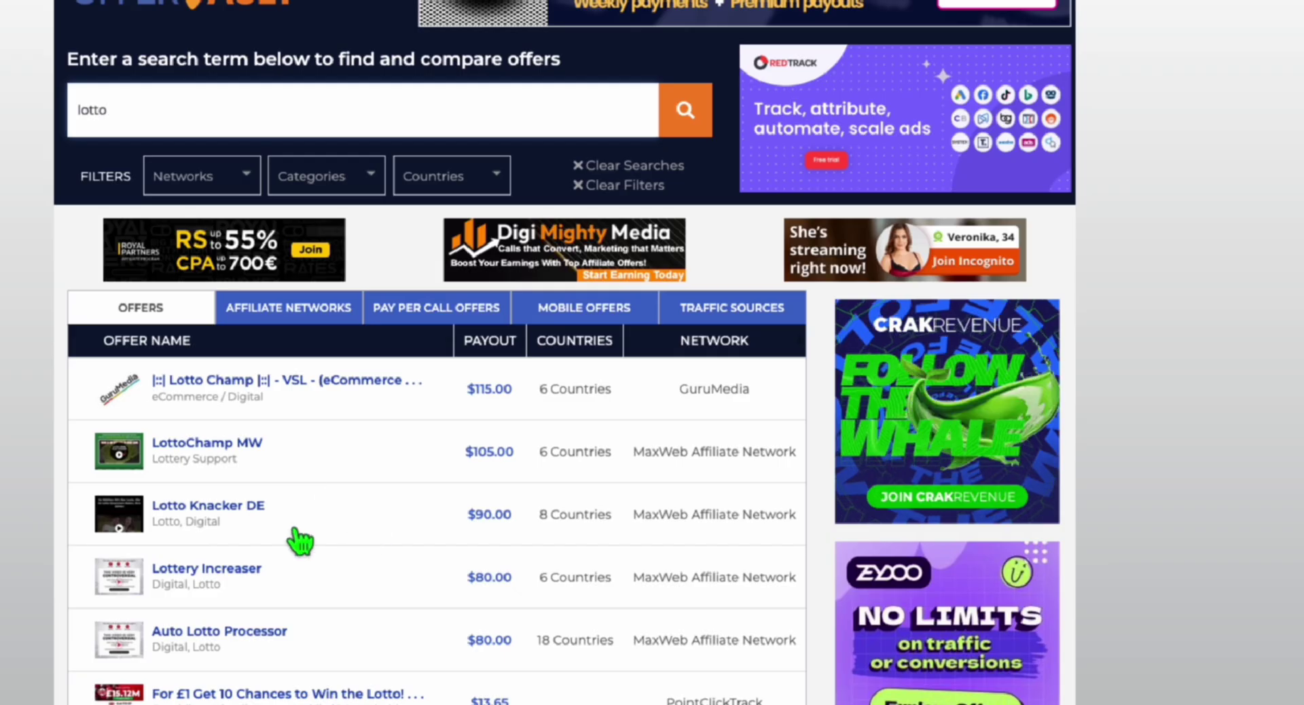
scroll(292, 516, down, 3)
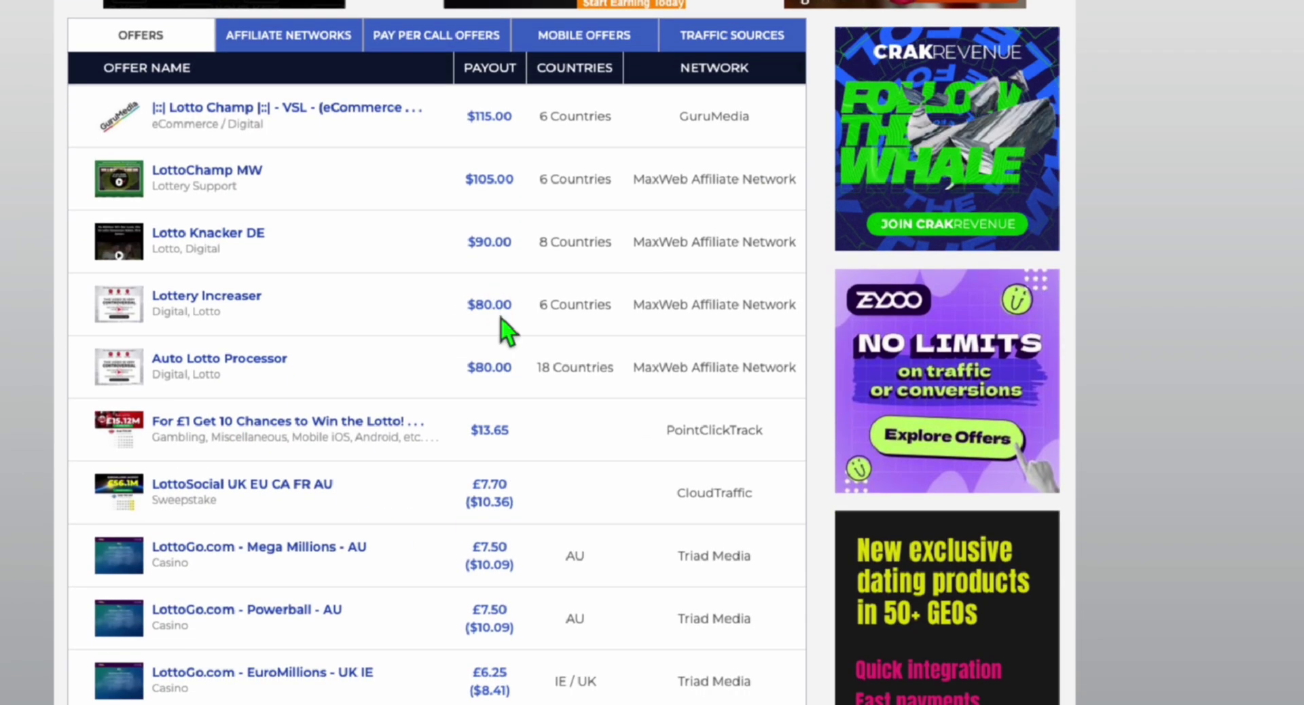
scroll(509, 329, up, 3)
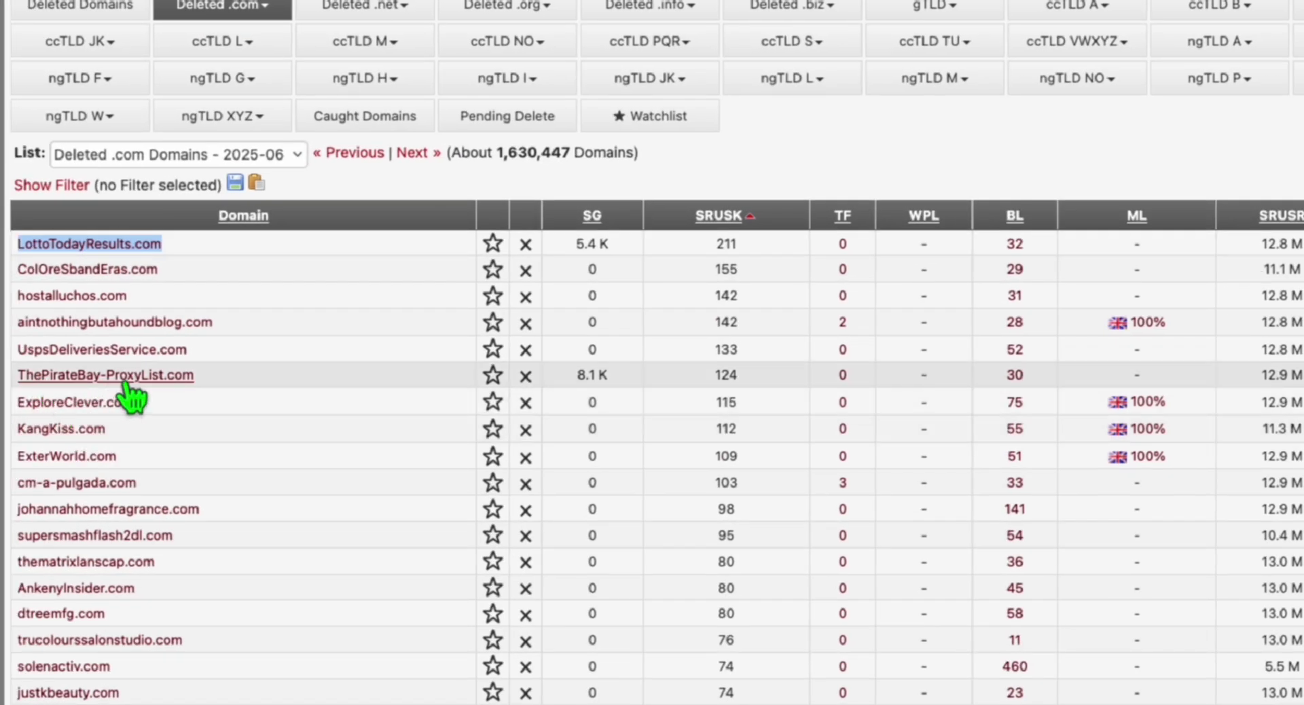
Highlight ThePirateBay-ProxyList.com's 8.1 K SG and SRUSK values, then select johannahhomefragrance.com.
drag(173, 394, 579, 374)
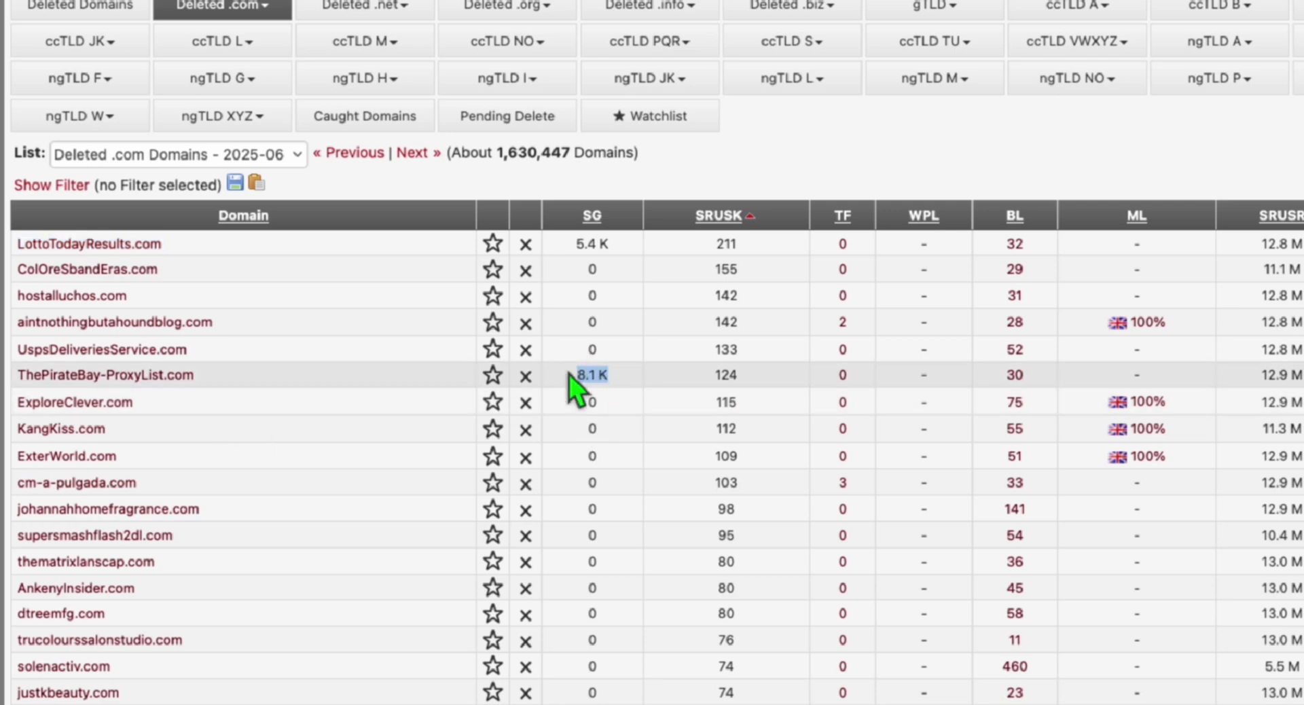
drag(715, 375, 730, 377)
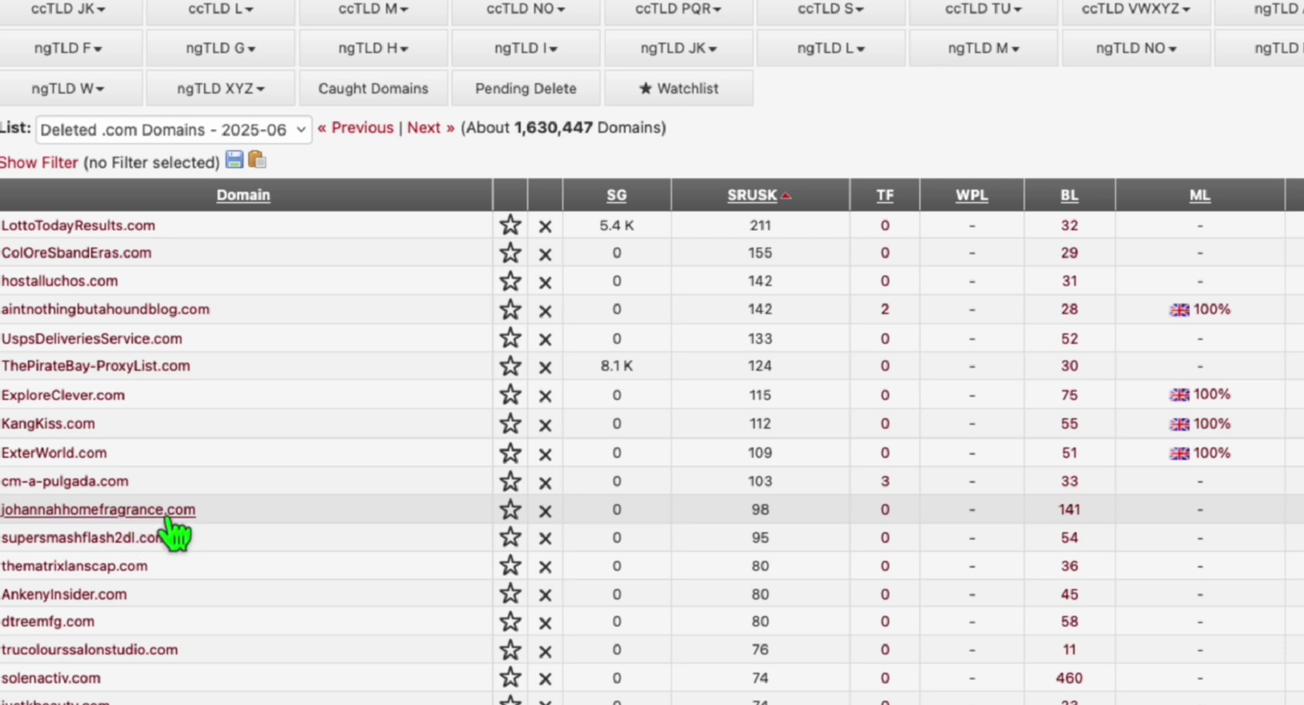
drag(104, 522, 14, 511)
key(ctrl+c)
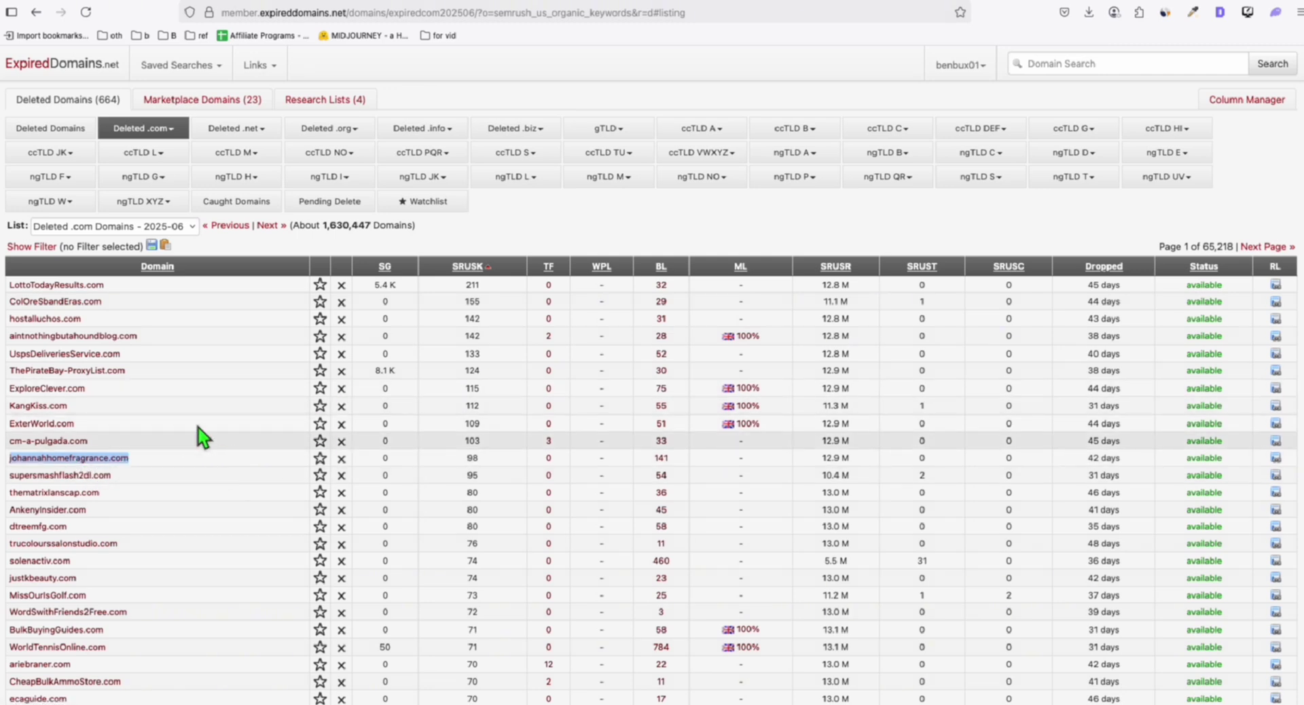
Look up johannahhomefragrance.com in SEMrush's Organic Research search.
key(ctrl+Tab)
click(540, 64)
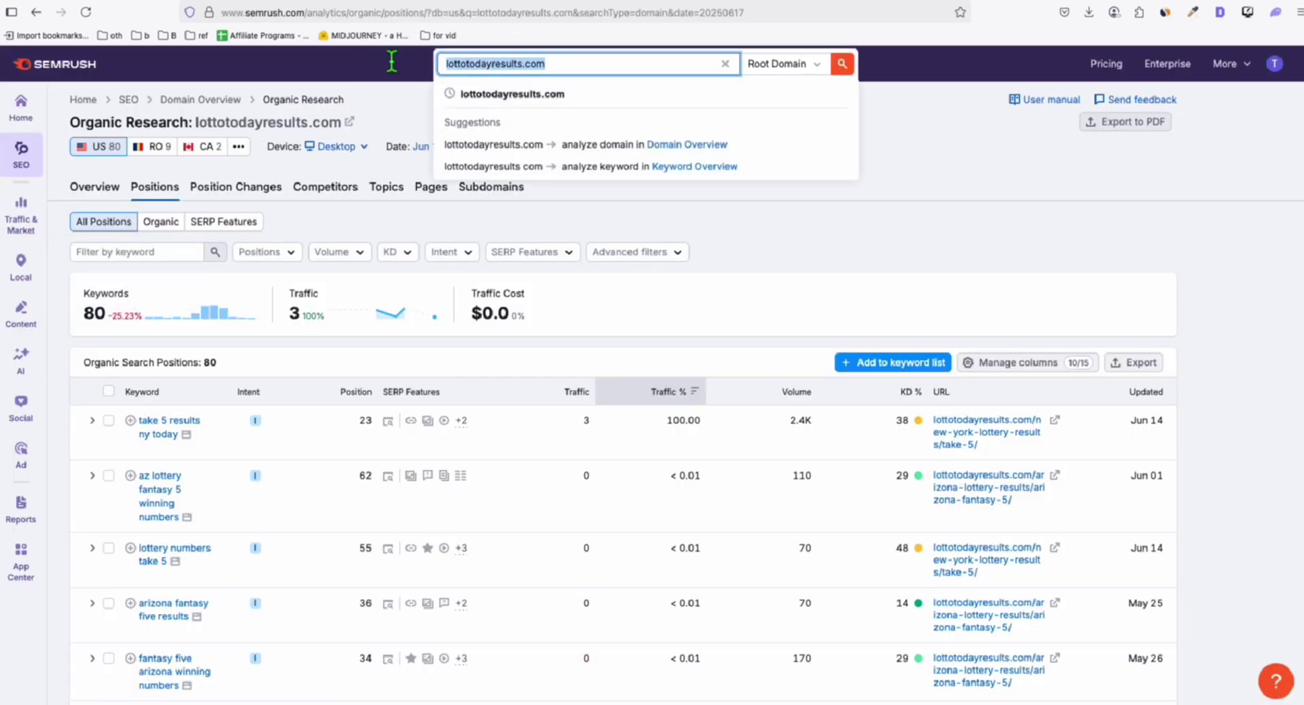
key(ctrl+v)
key(Return)
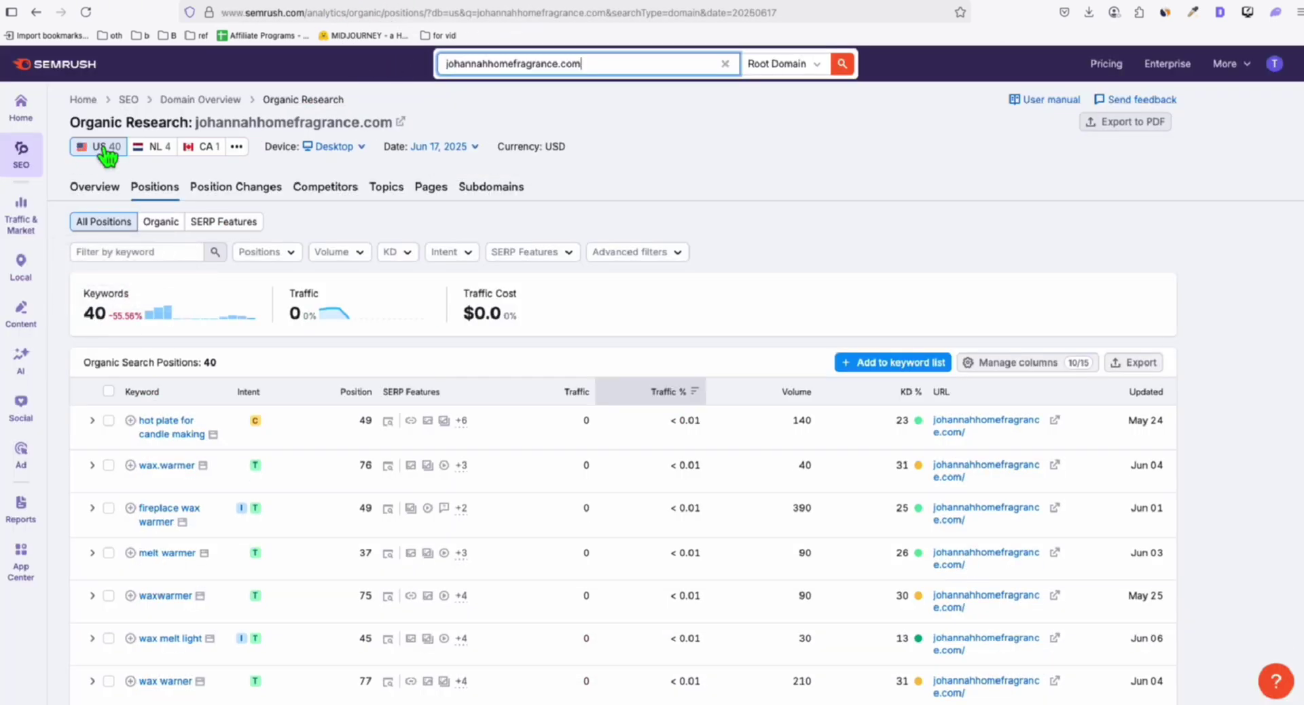
Review its wax warmer and candle making keywords in the Positions table.
scroll(184, 438, down, 1)
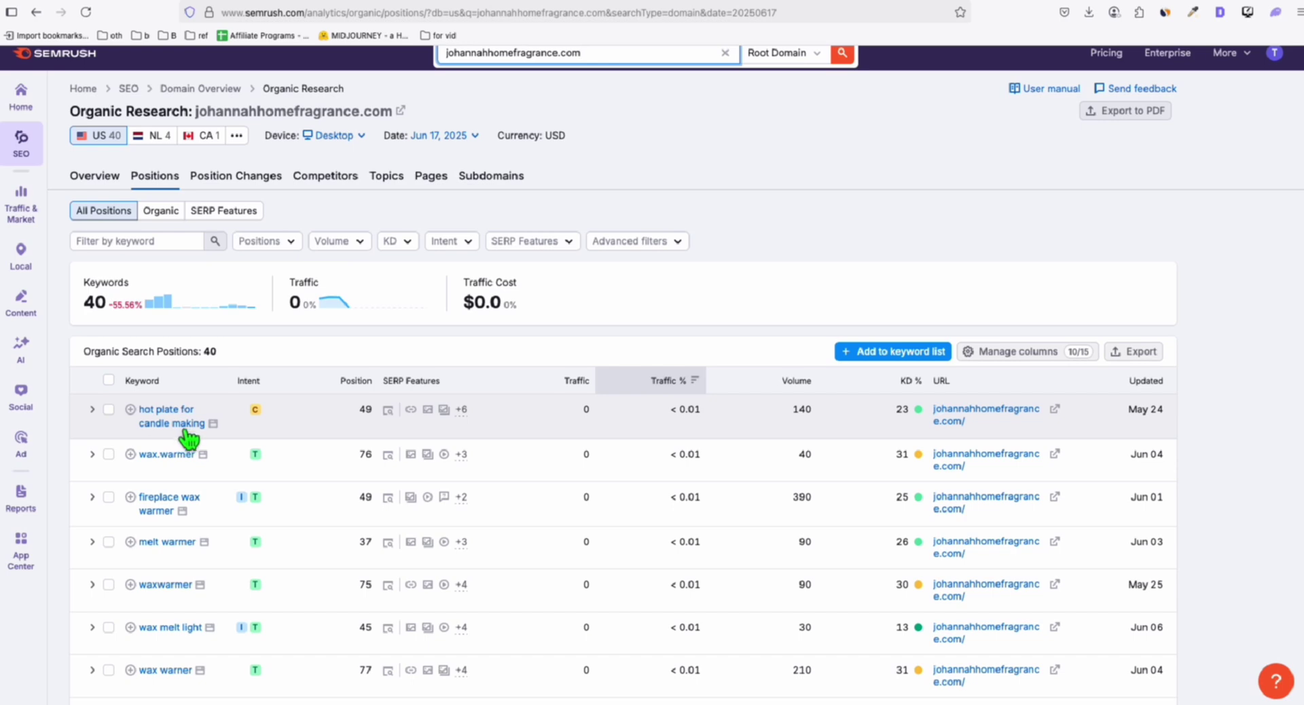
scroll(191, 435, down, 7)
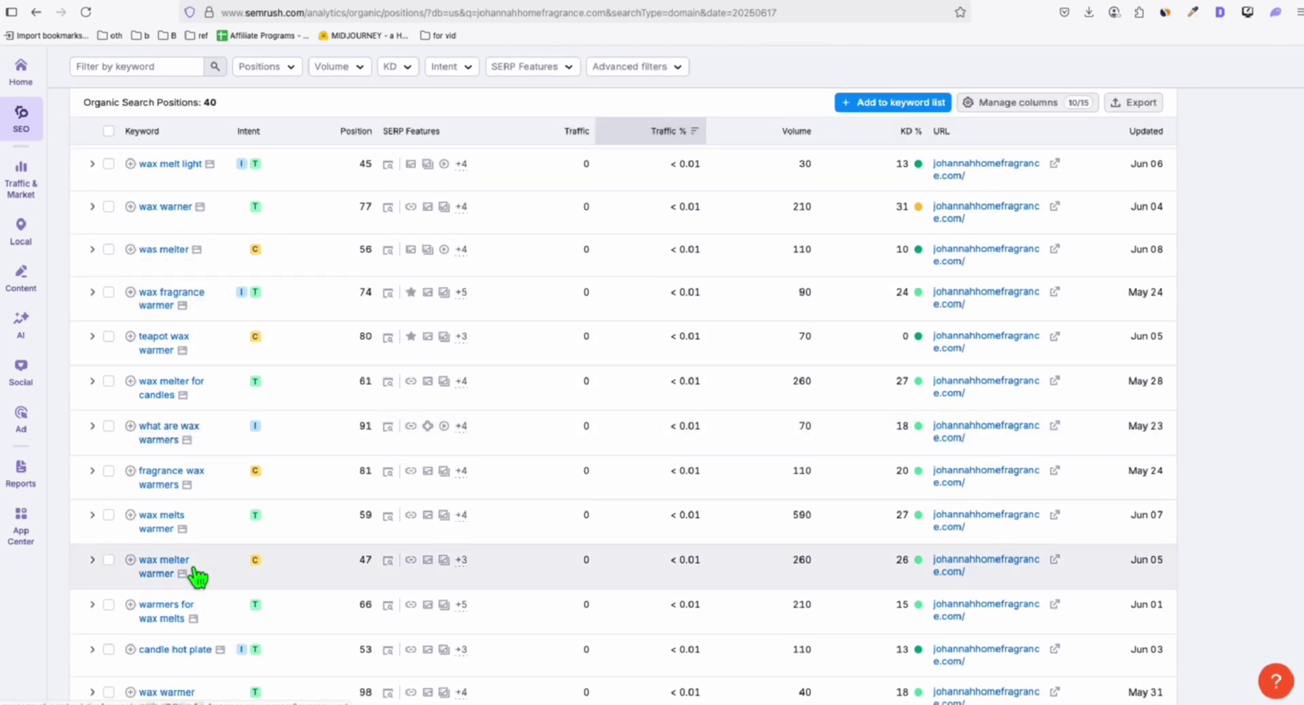
scroll(198, 558, up, 6)
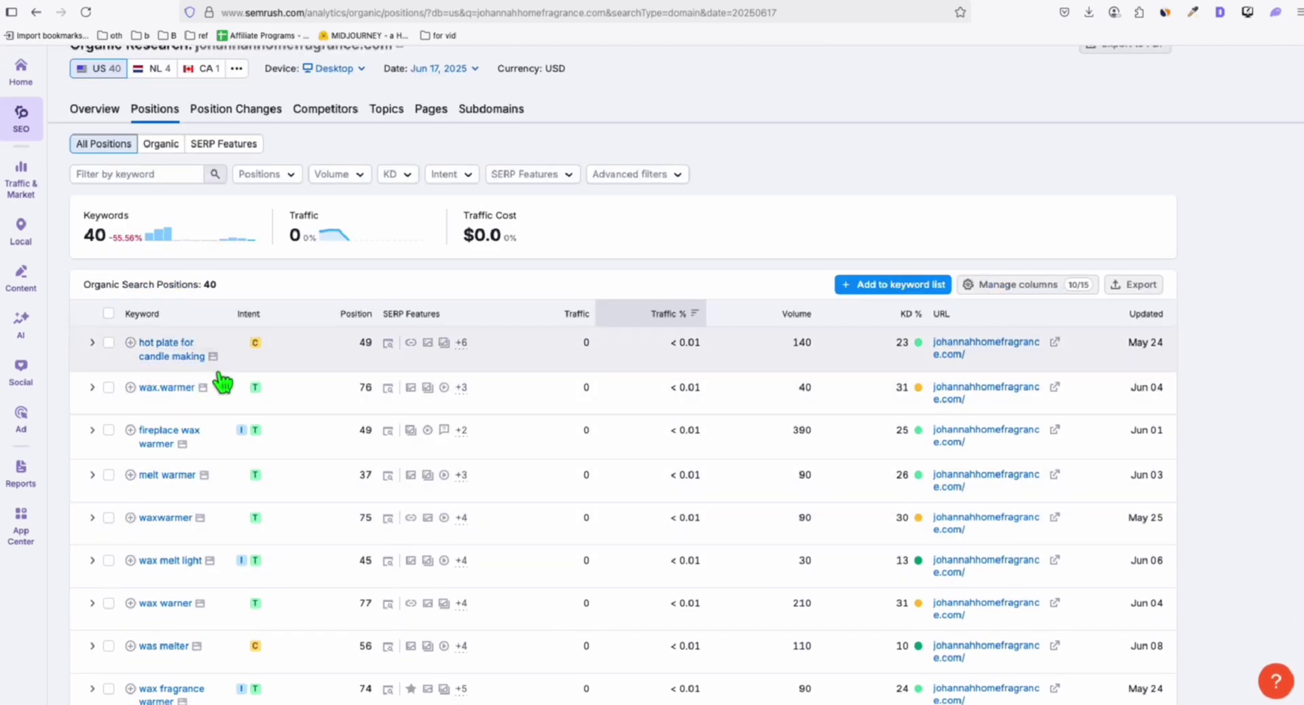
scroll(222, 383, up, 1)
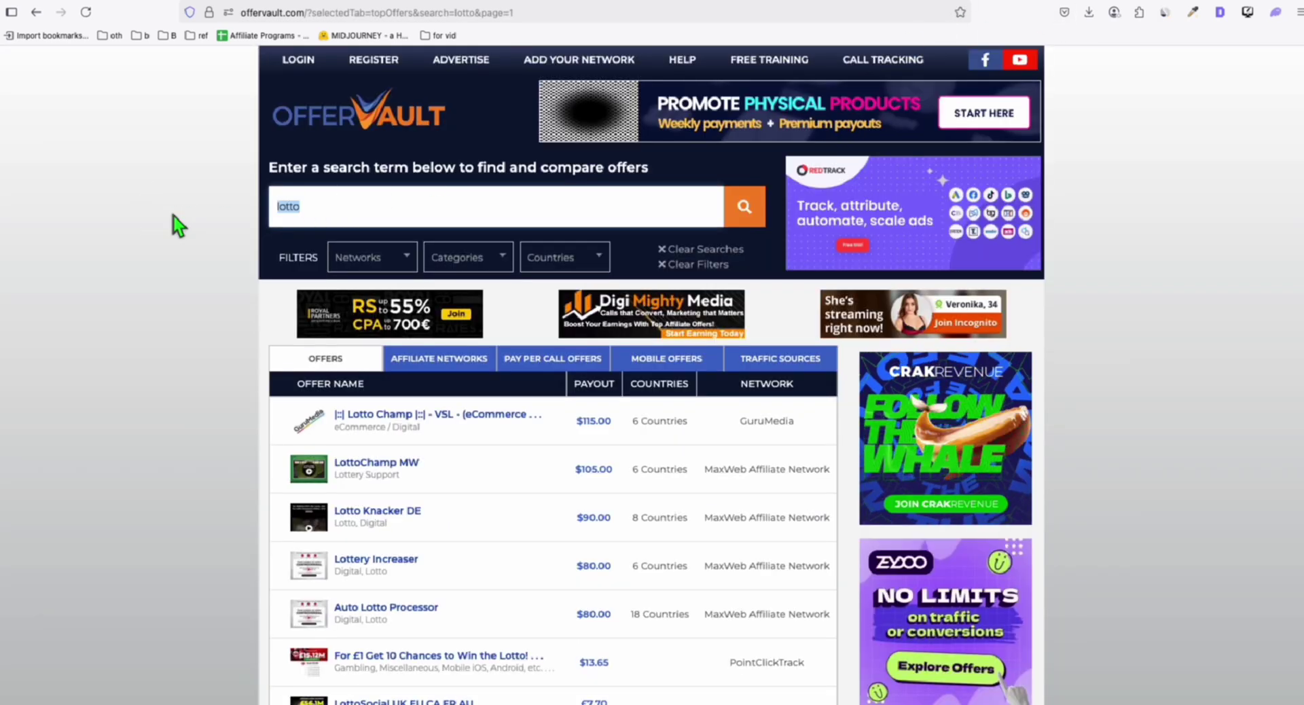
key(Return)
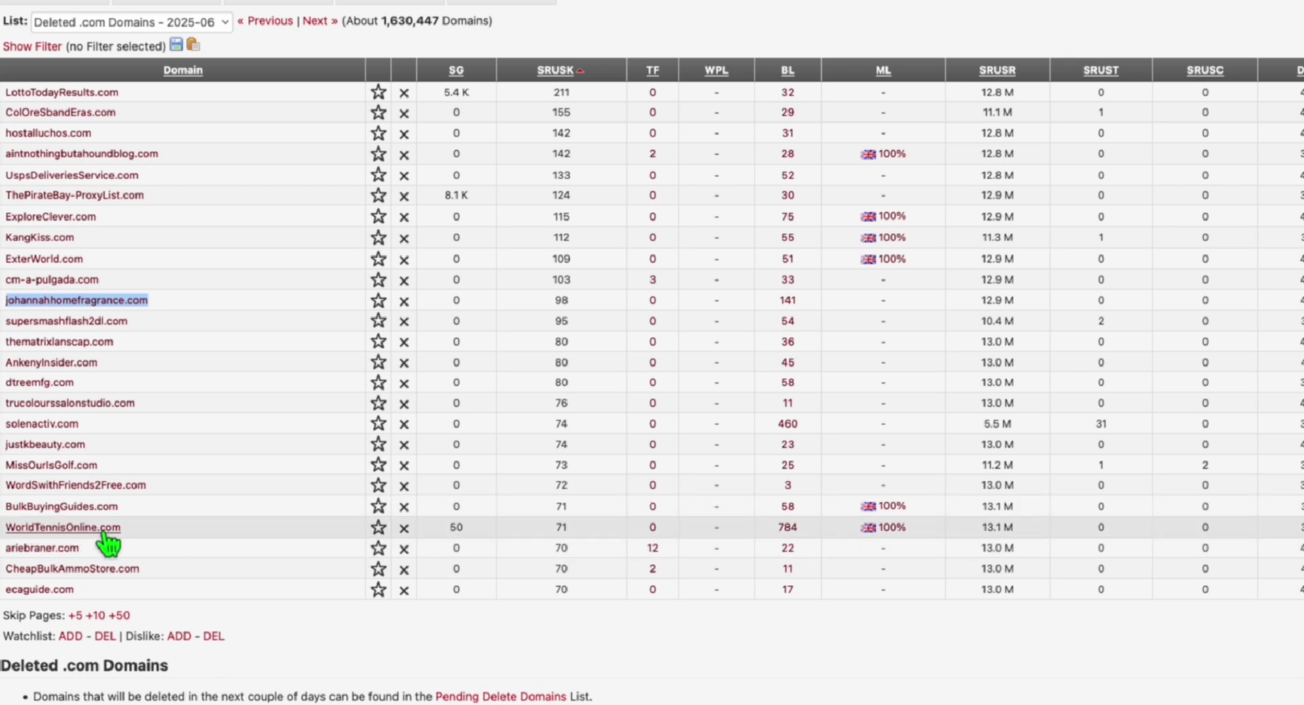
Look up WorldTennisOnline.com in SEMrush, showing 14 US keywords about Andy Murray and Bjorn Borg.
drag(122, 529, 15, 527)
key(ctrl+c)
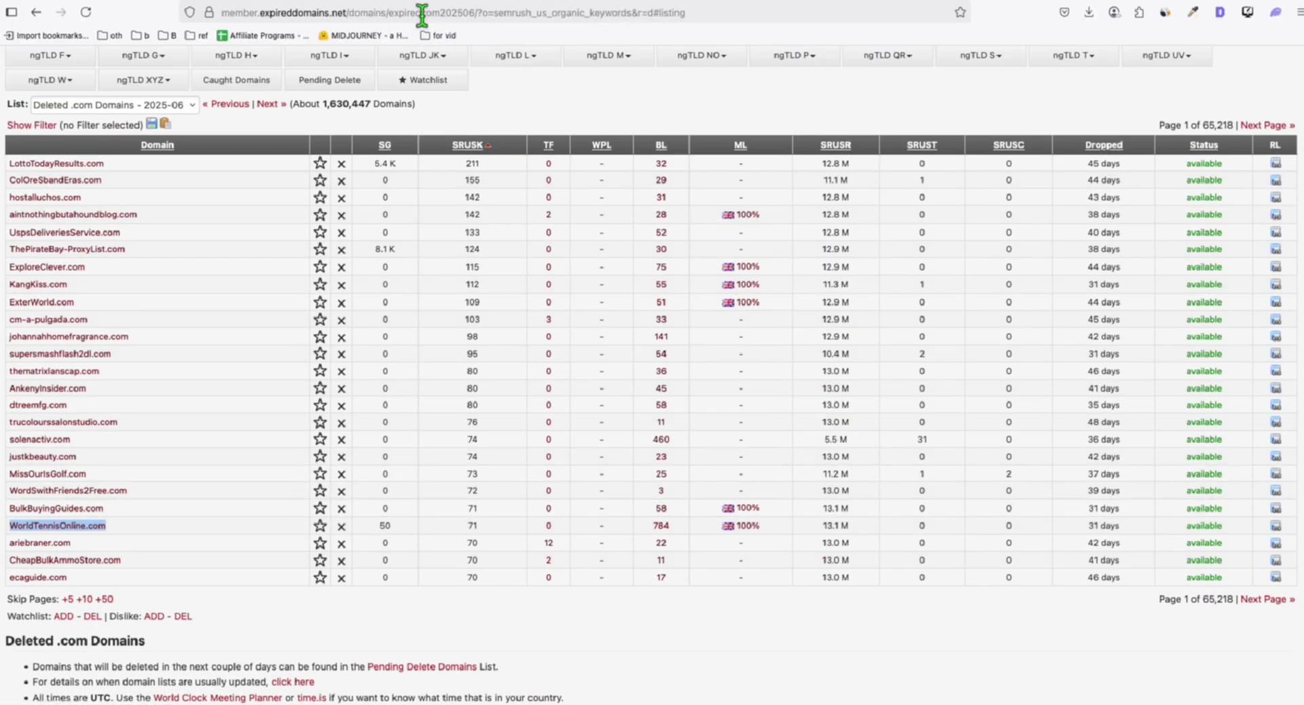
key(ctrl+Tab)
drag(571, 63, 438, 62)
key(ctrl+v)
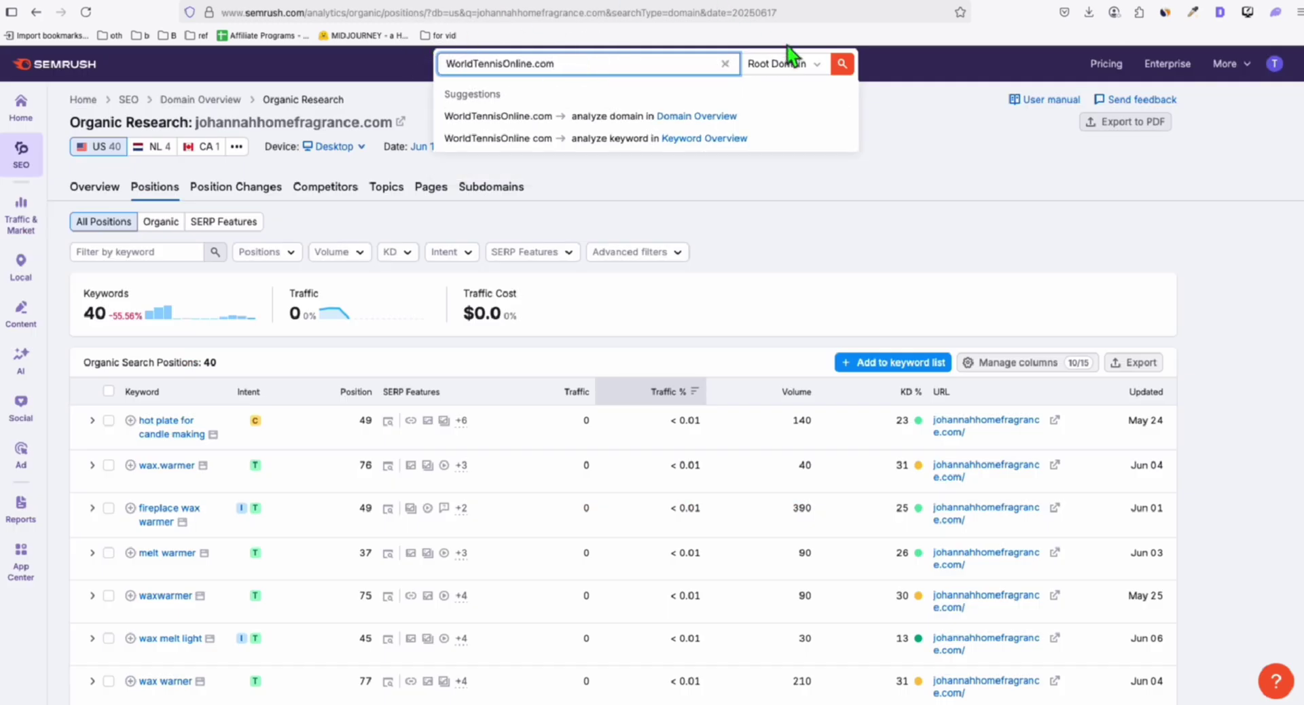
click(842, 63)
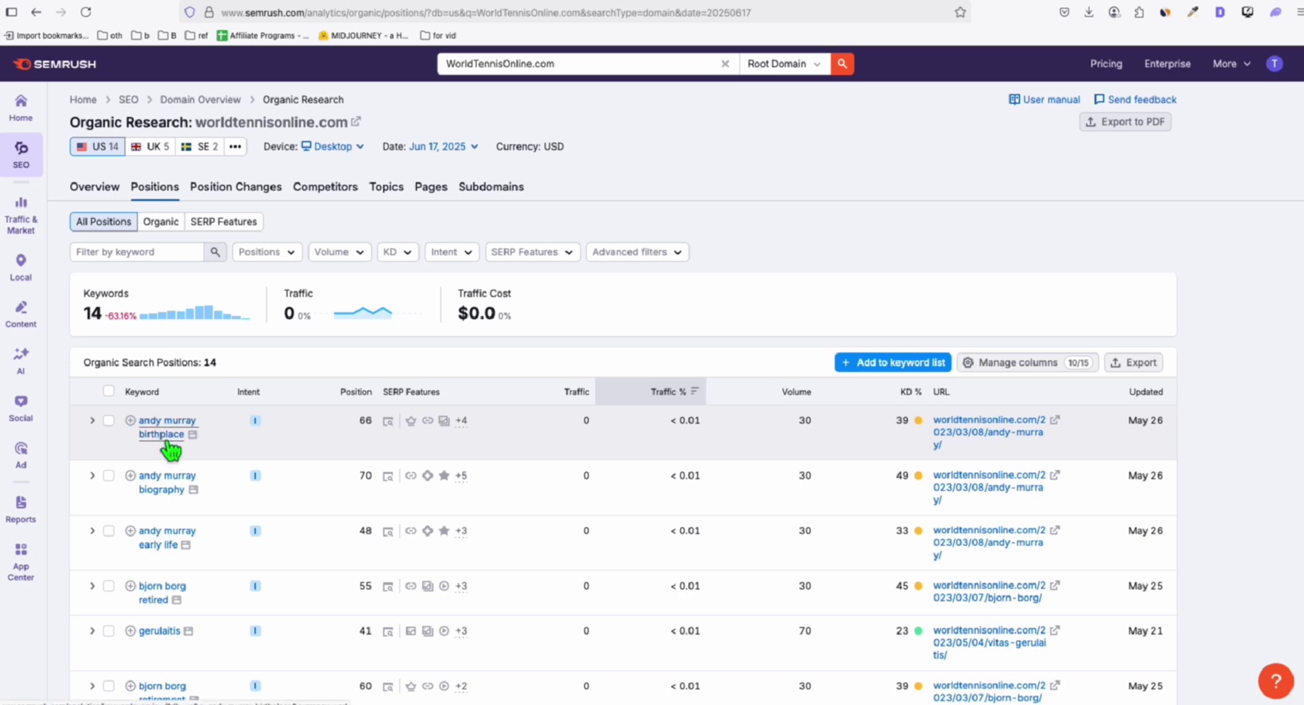
scroll(213, 475, down, 1)
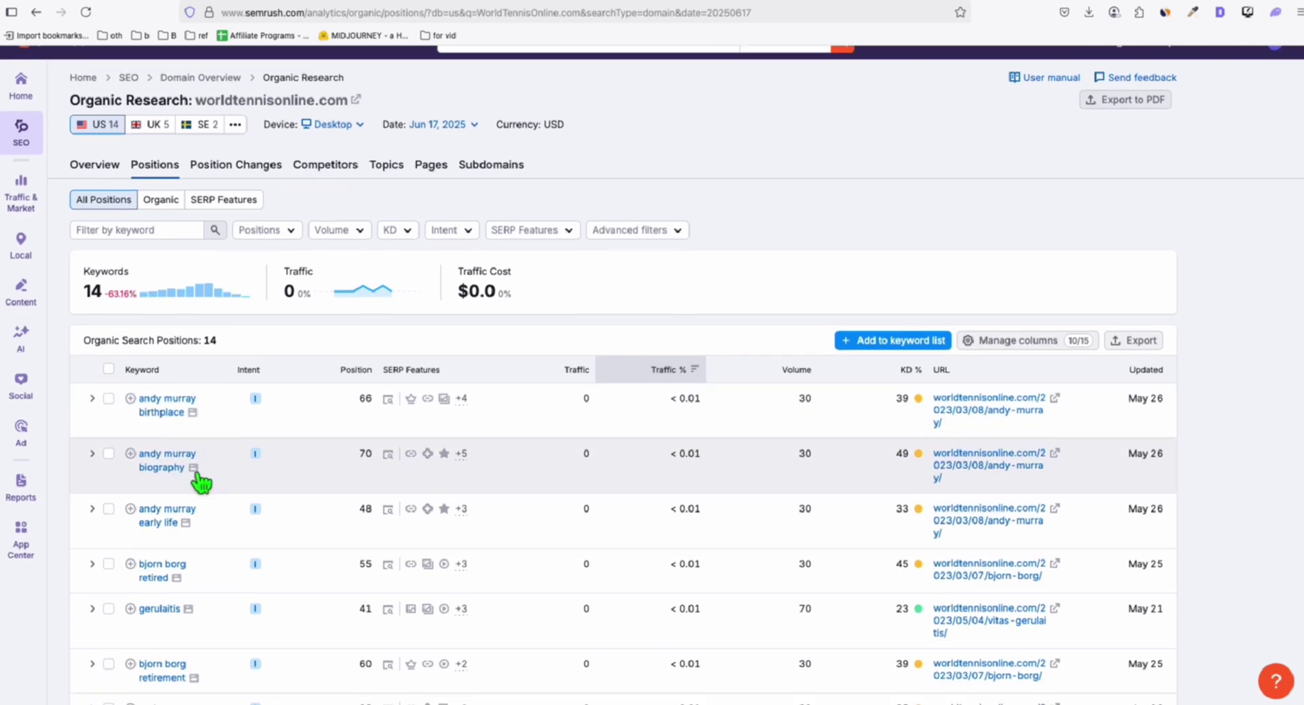
drag(197, 100, 349, 116)
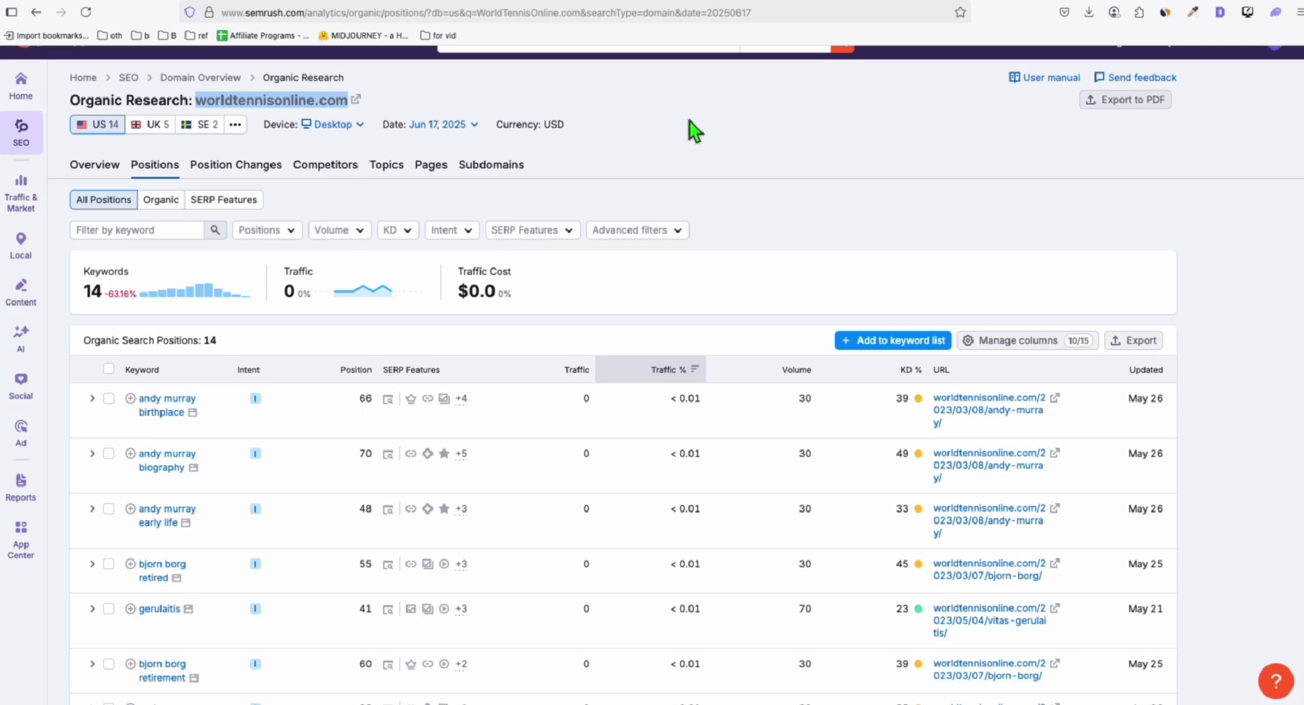
Search OfferVault for 'tennis' offers and highlight MyBookie's $70.00 payout.
click(905, 6)
text(tennis)
key(Return)
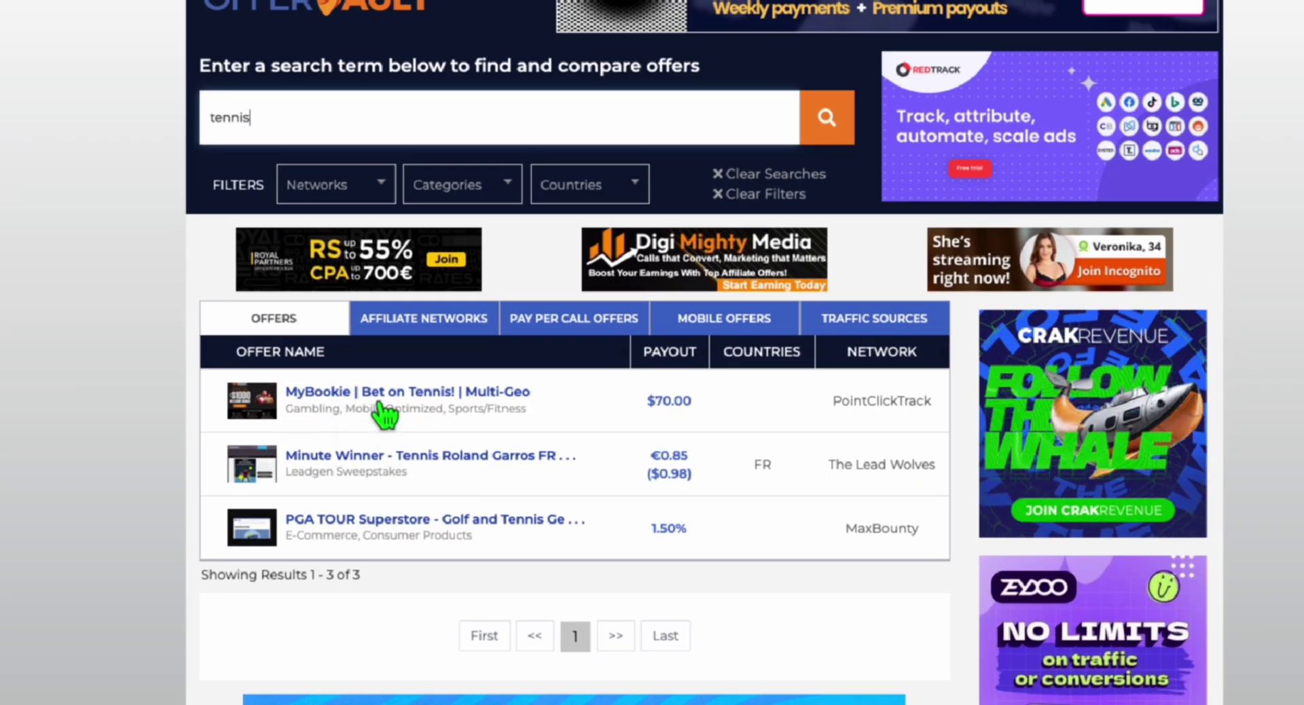
drag(646, 405, 703, 403)
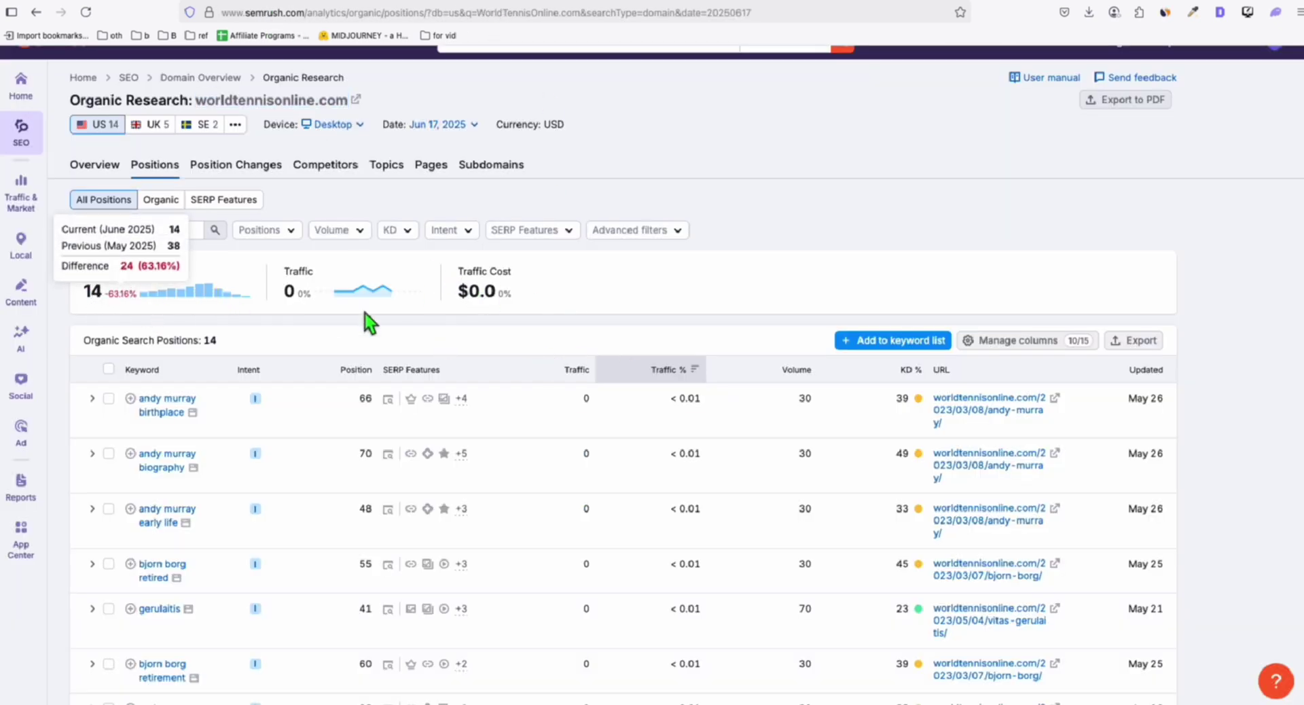
Switch the worldtennisonline.com report to June 2024 data and review its 41 keywords.
click(467, 126)
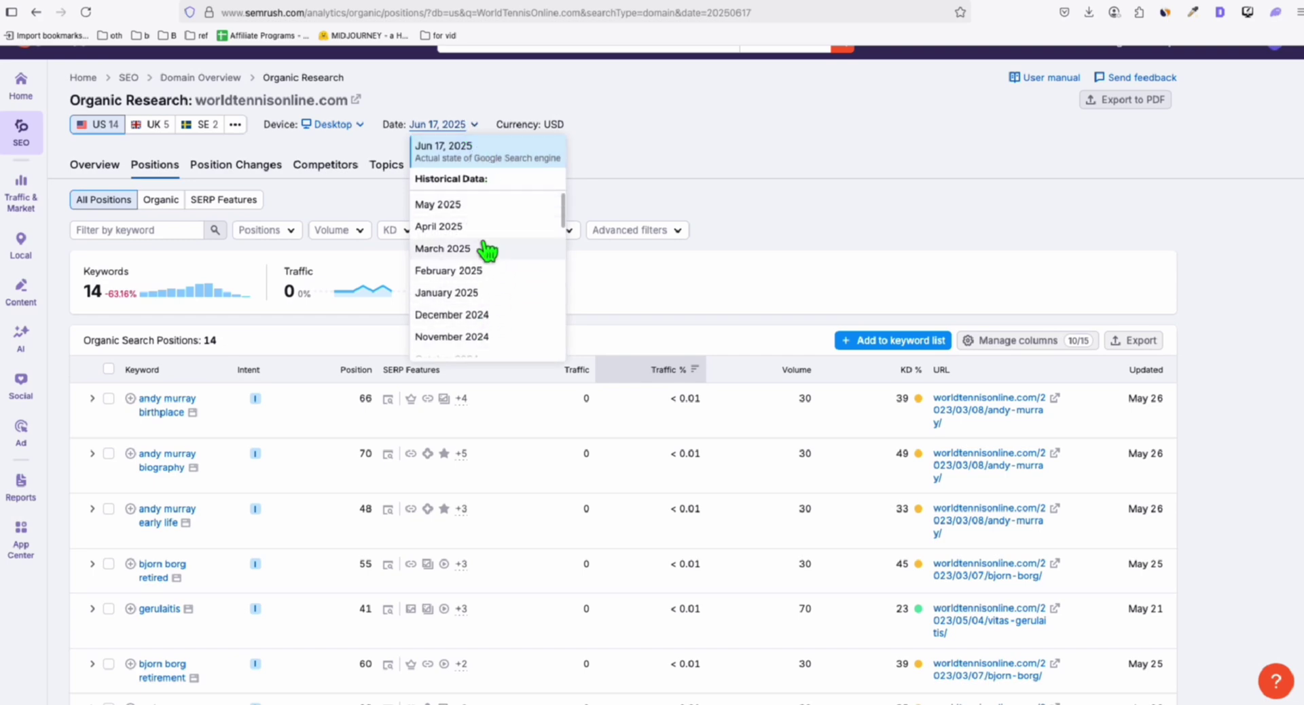
scroll(475, 181, down, 5)
click(472, 132)
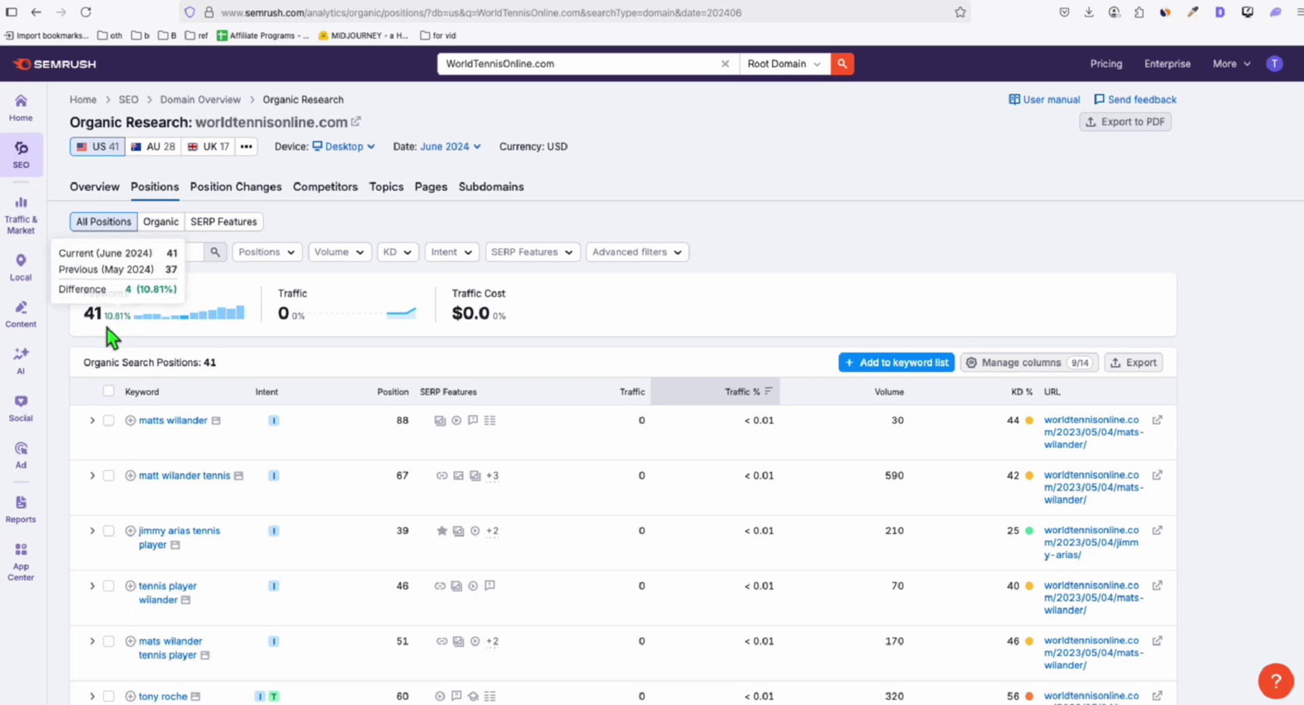
scroll(175, 426, down, 2)
scroll(175, 426, down, 4)
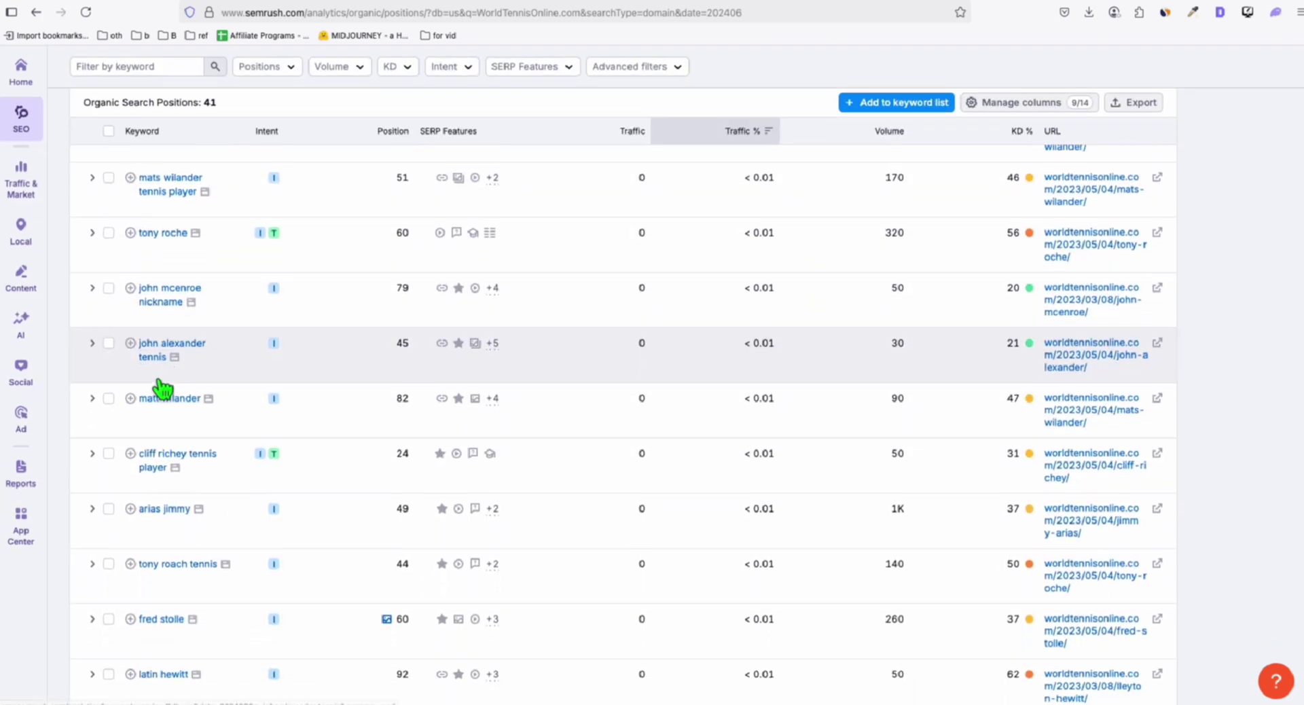
scroll(163, 384, up, 8)
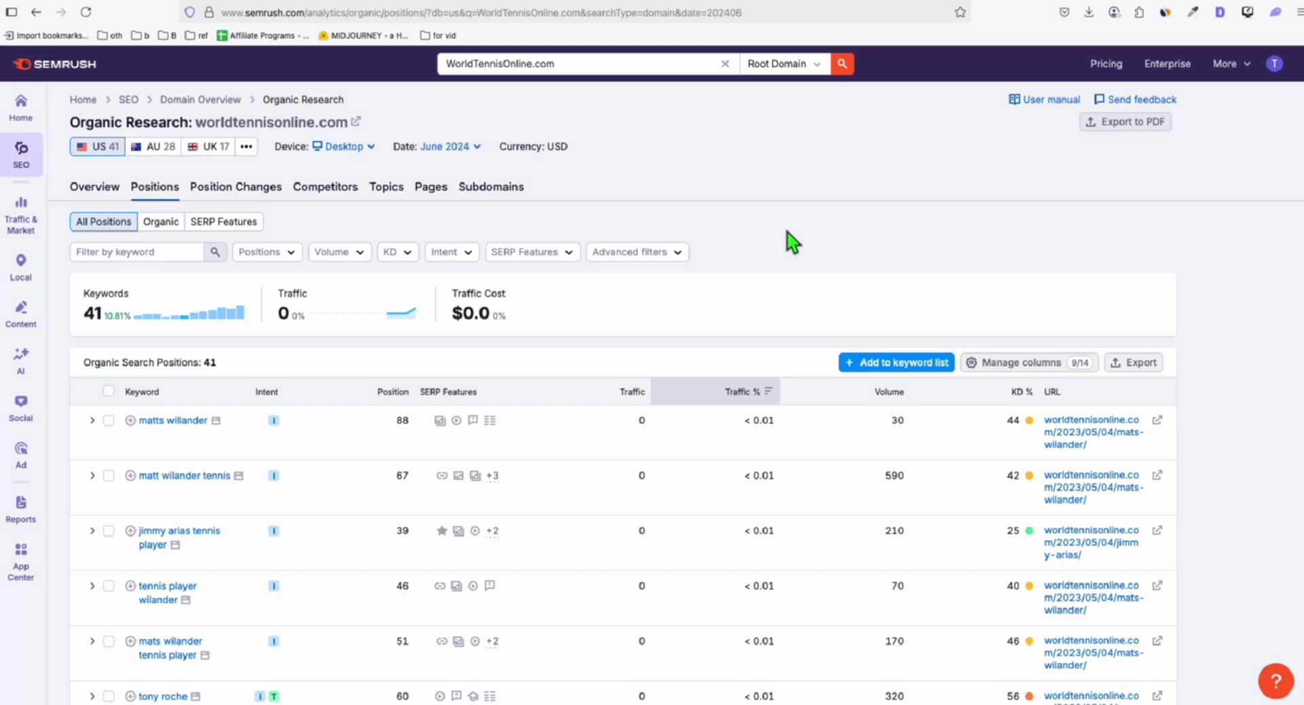
Go back to the ExpiredDomains.net deleted .com list after a brief return to the report.
click(163, 4)
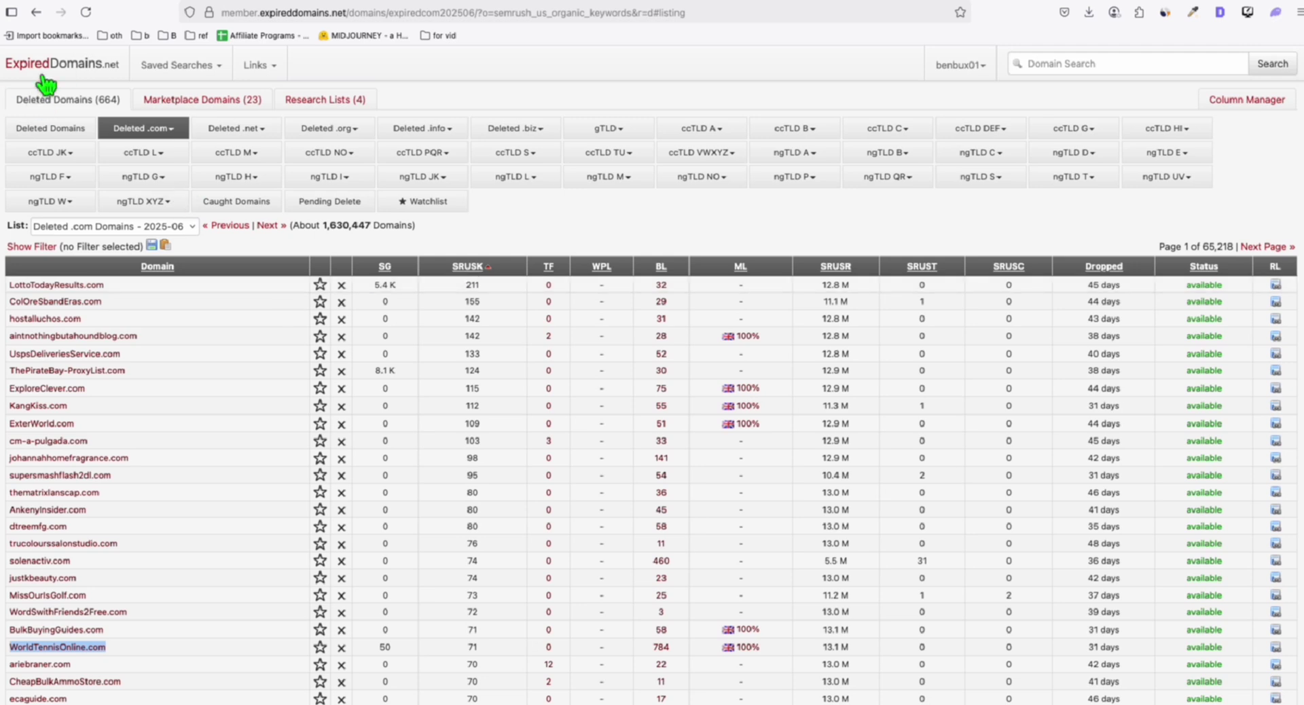
click(466, 4)
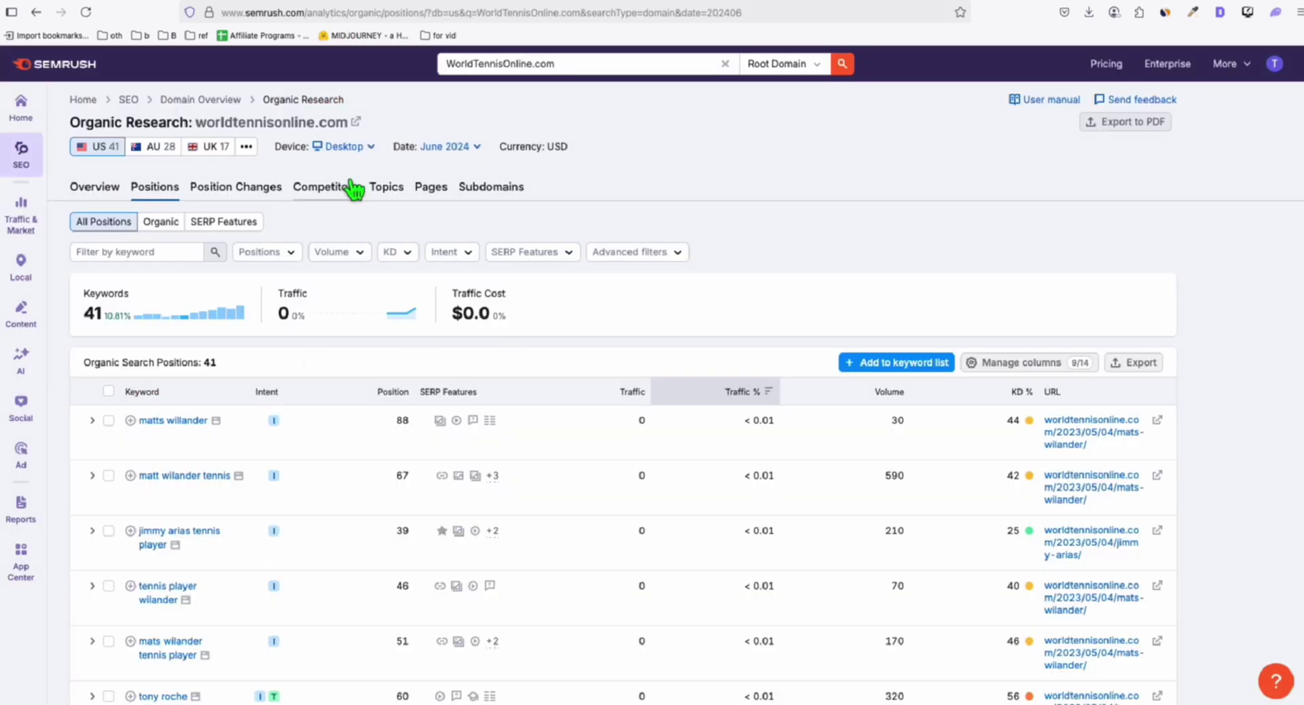
click(198, 5)
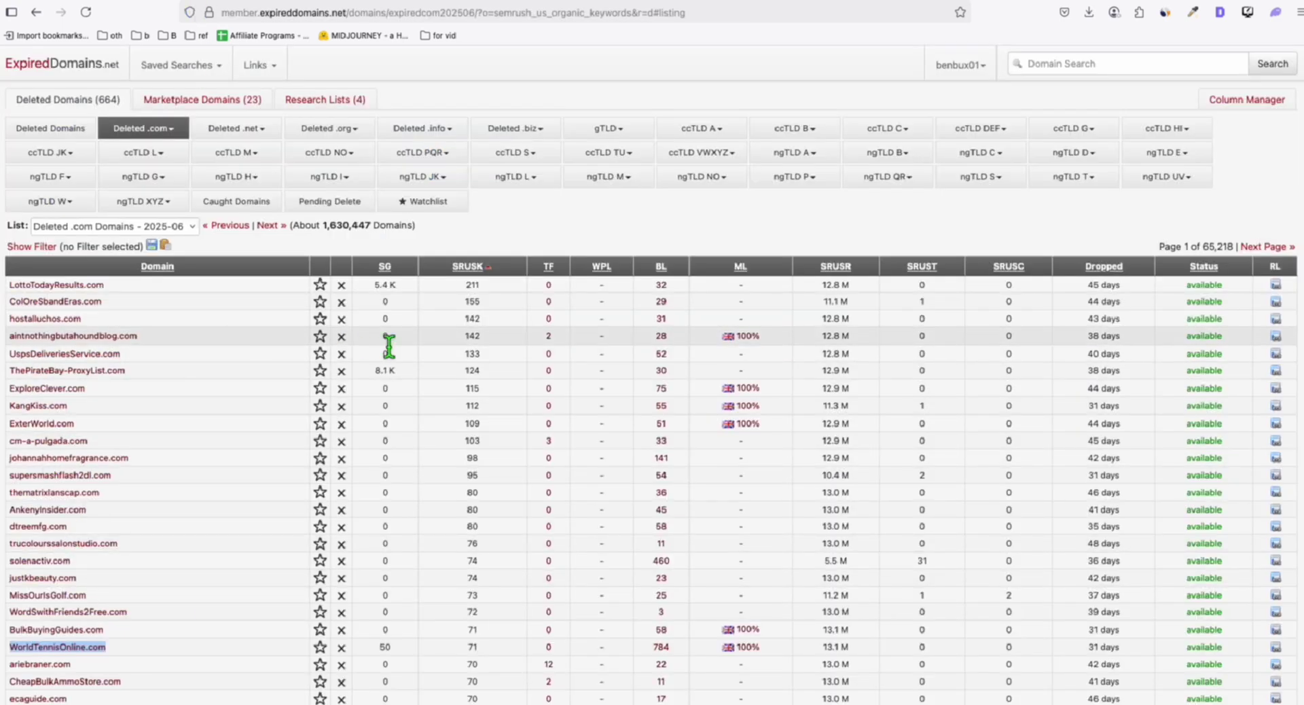
In Hostinger hPanel, open the Websites list for the Business Web Hosting plan's five domains.
click(608, 6)
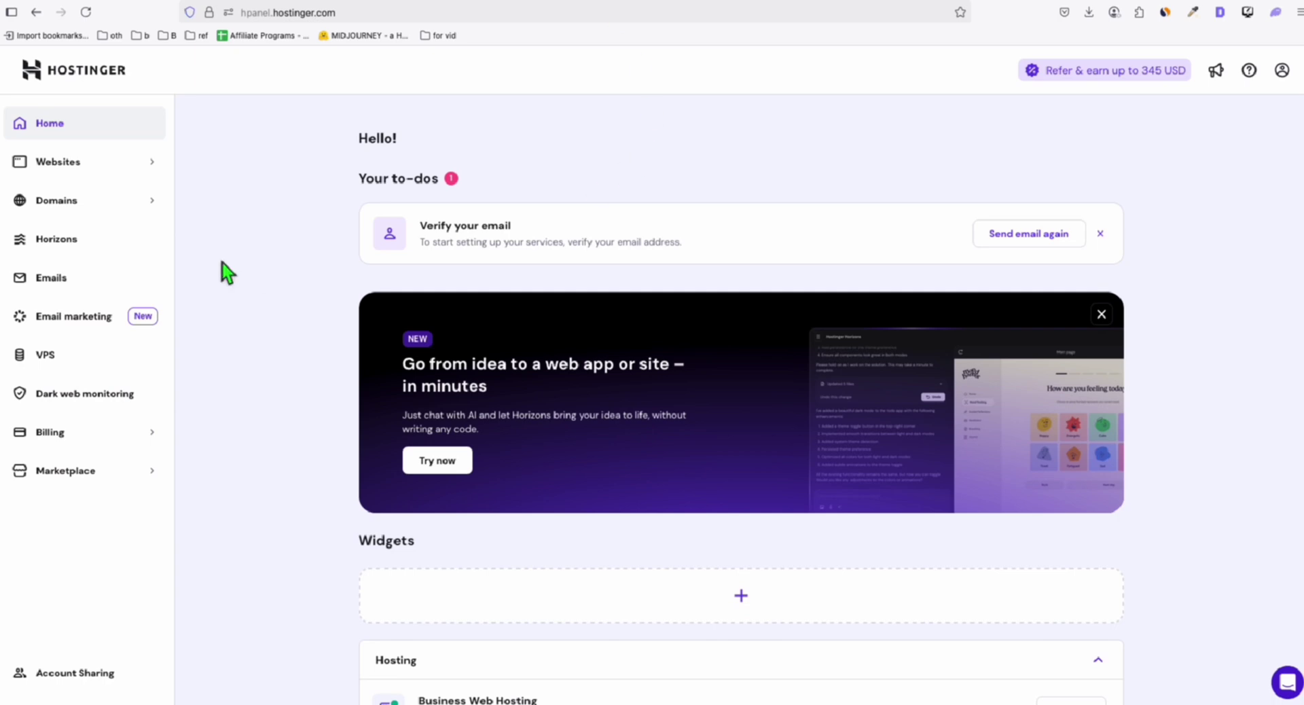
click(38, 169)
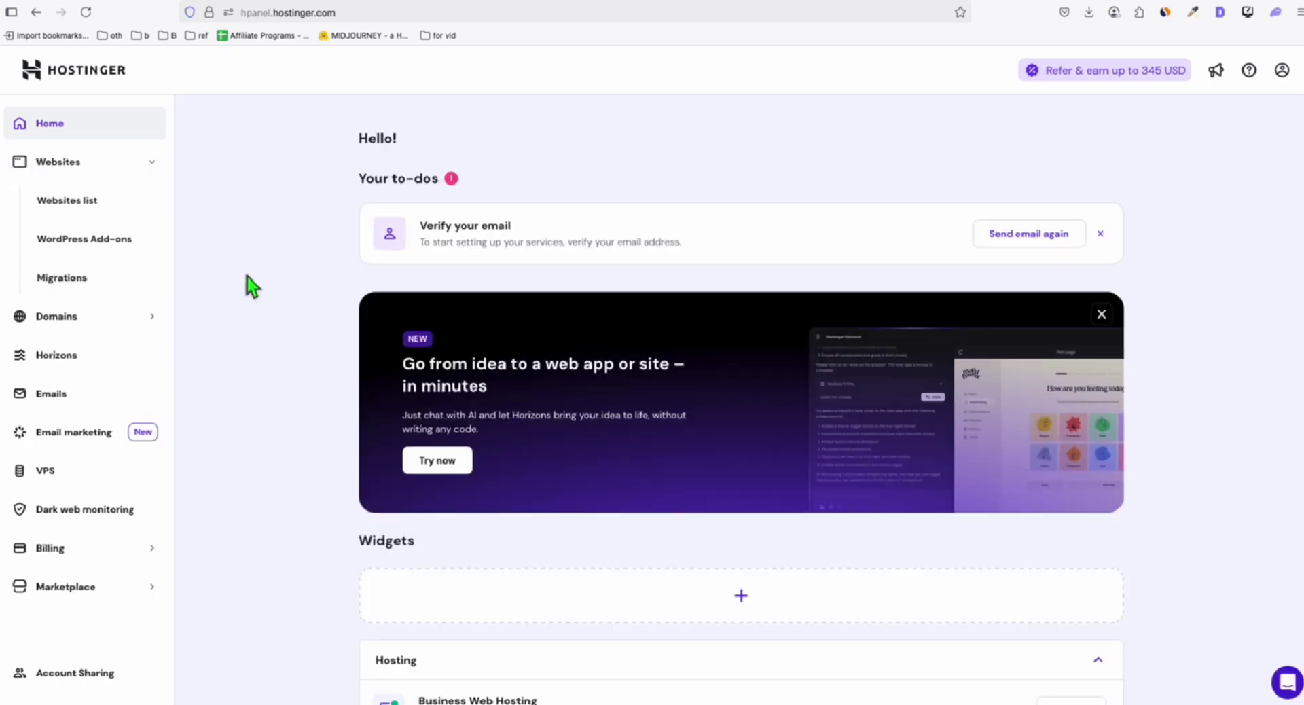